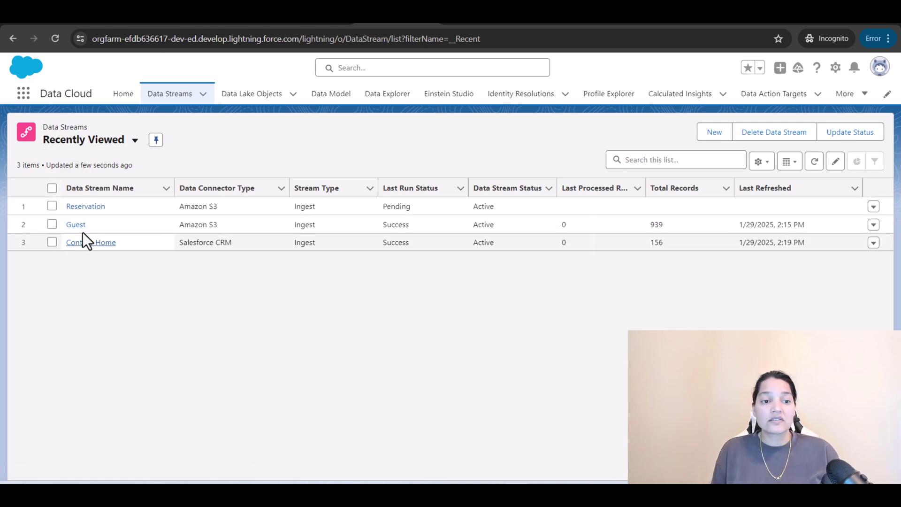
From the Reservation data stream's lake objects, open the Reservation object (Engagement, 23 fields).
left_click(85, 206)
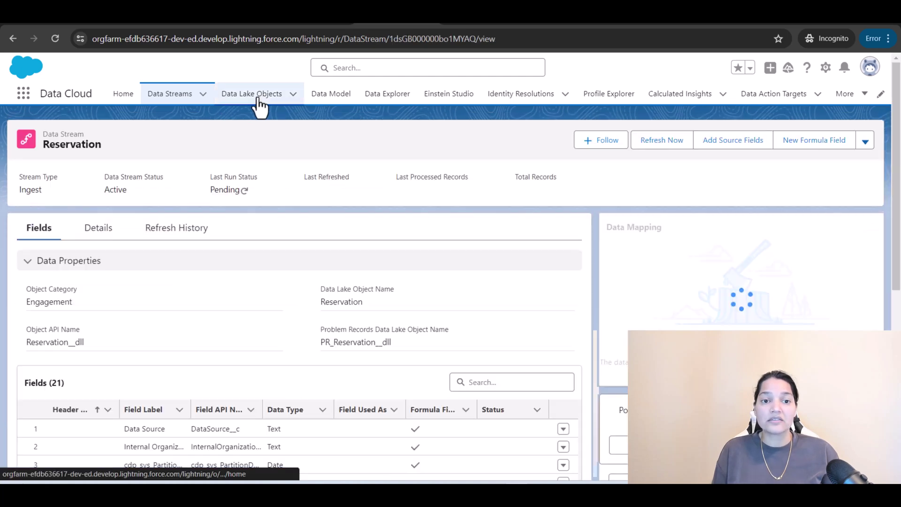
left_click(258, 96)
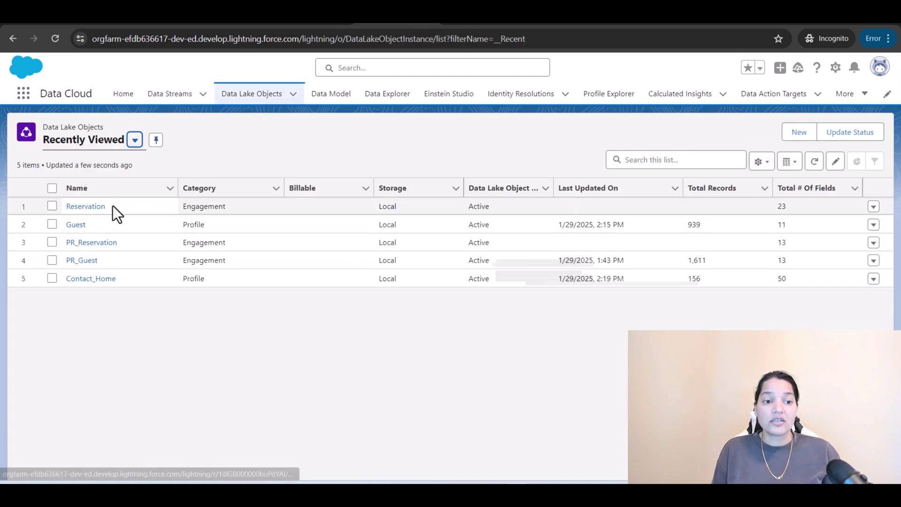
left_click(70, 206)
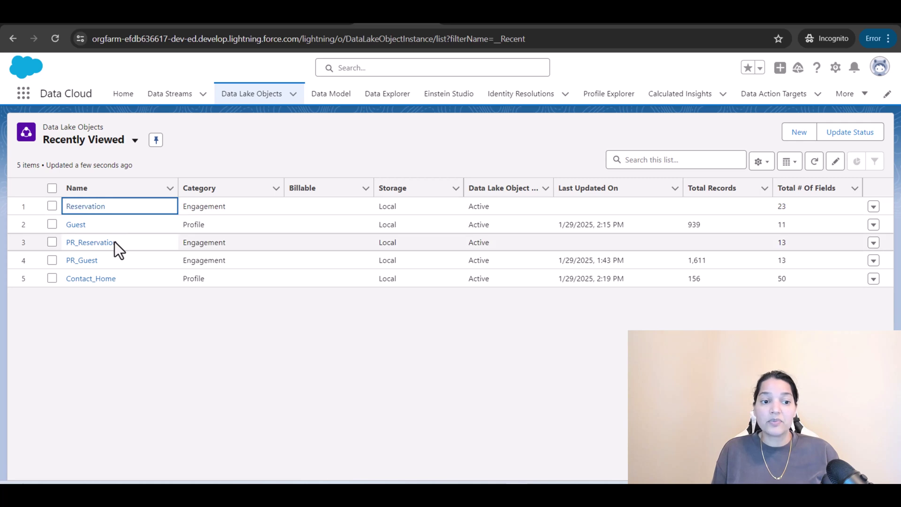
double_click(66, 247)
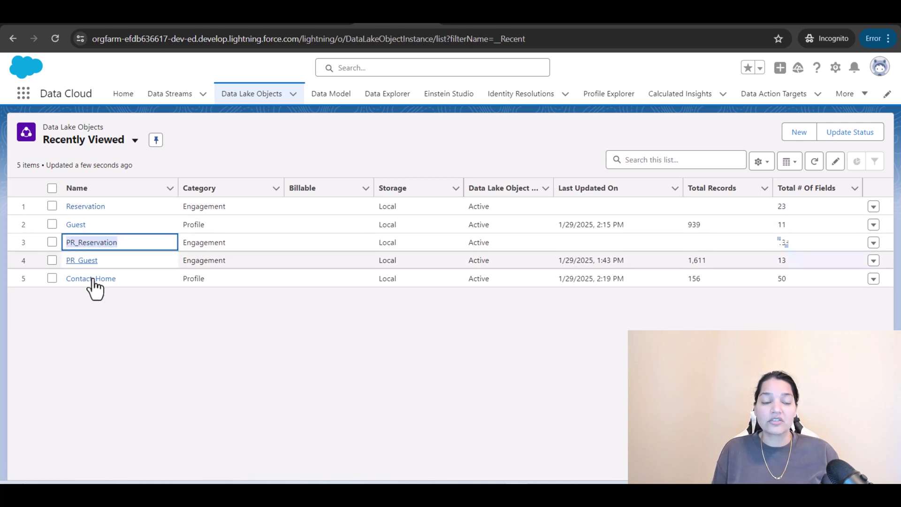
double_click(84, 206)
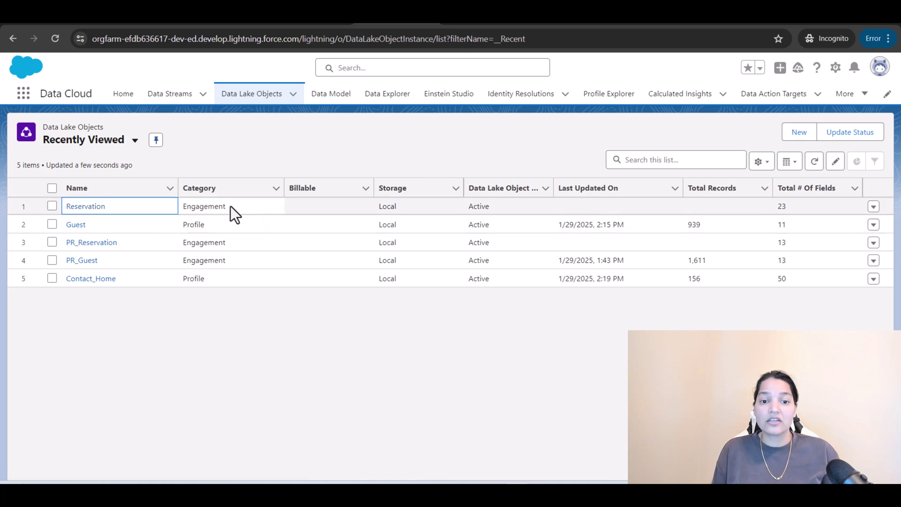
left_click_drag(230, 207, 195, 208)
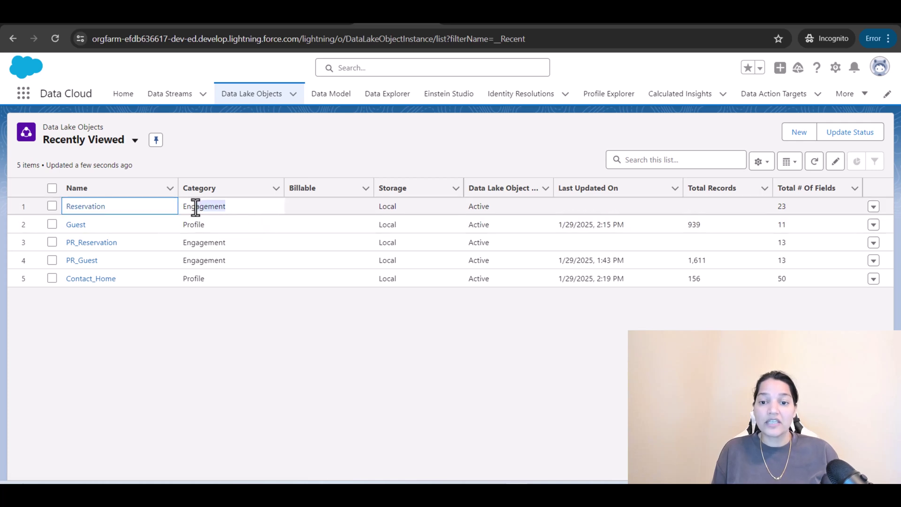
double_click(779, 207)
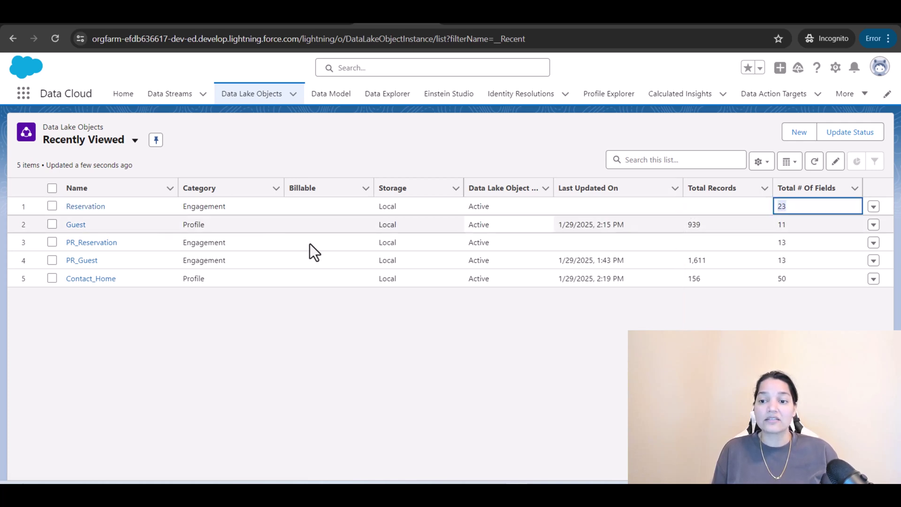
left_click(84, 207)
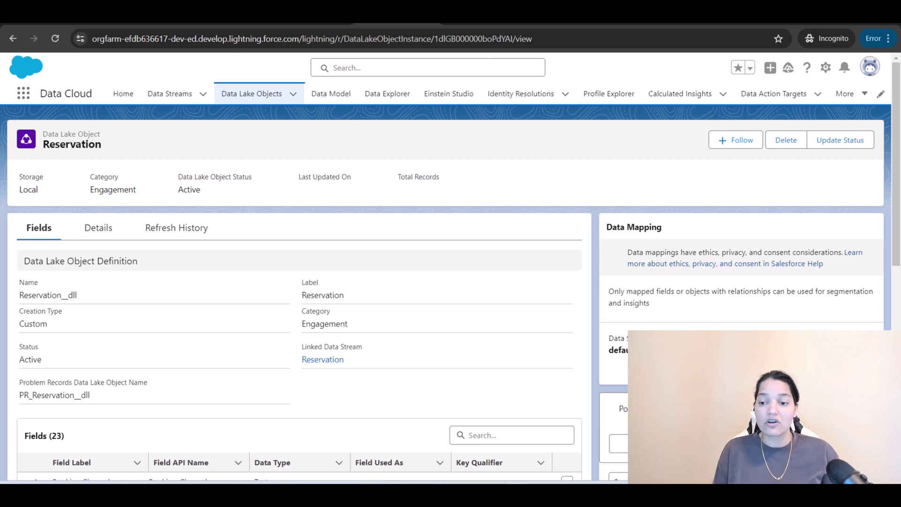
Start the Reservation field mapping and bring up the list of target data model objects.
left_click(620, 444)
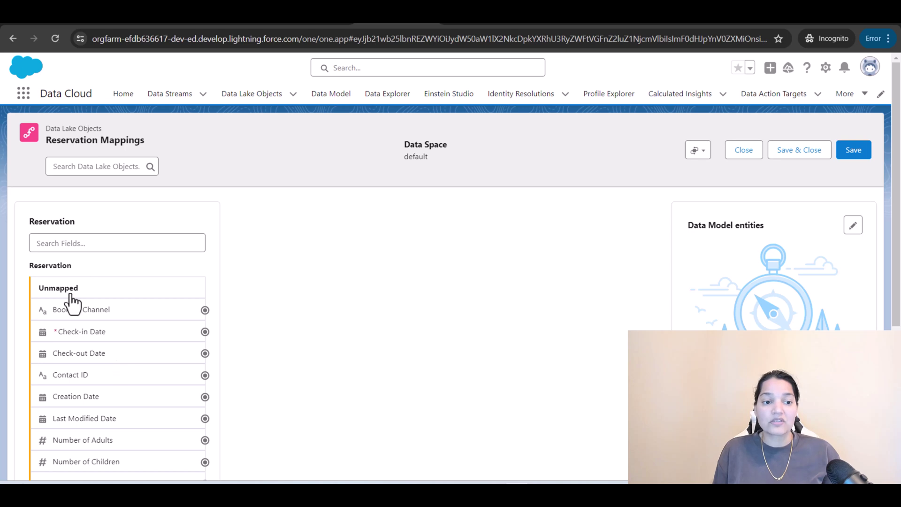
scroll(775, 413, "down", 1)
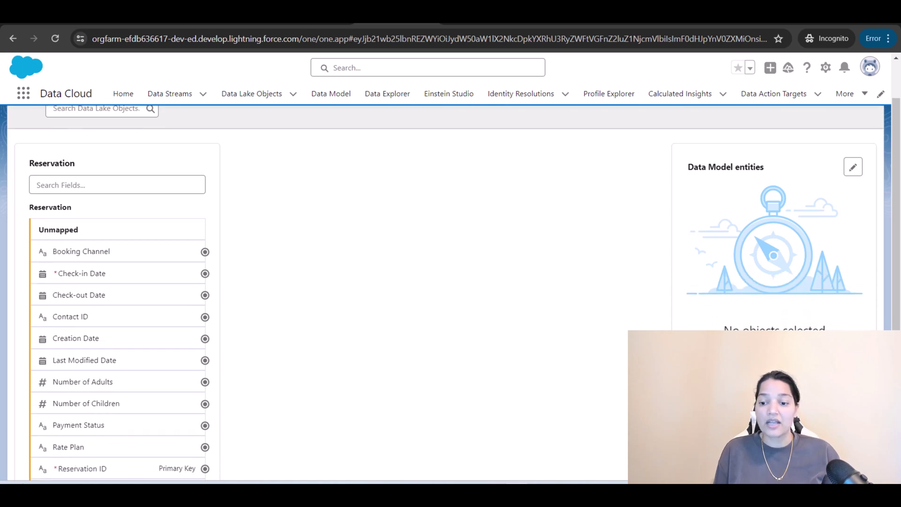
scroll(770, 230, "up", 1)
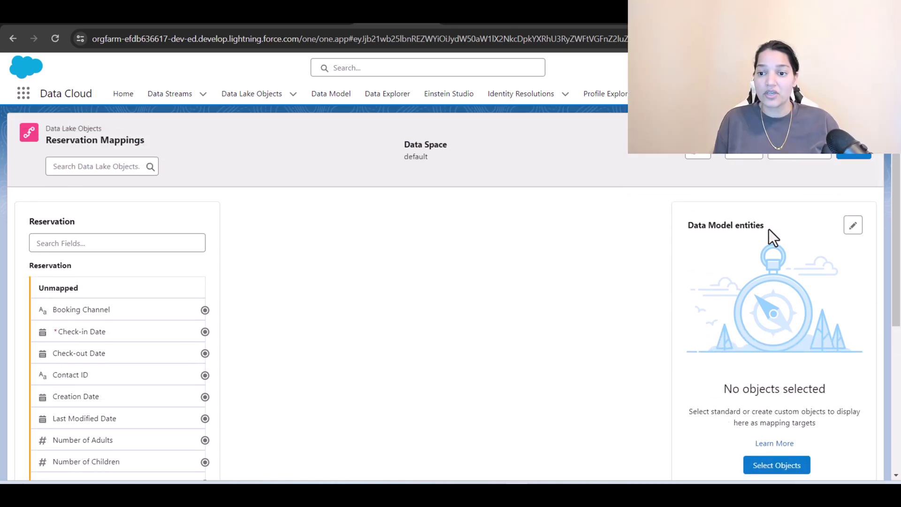
scroll(735, 329, "down", 2)
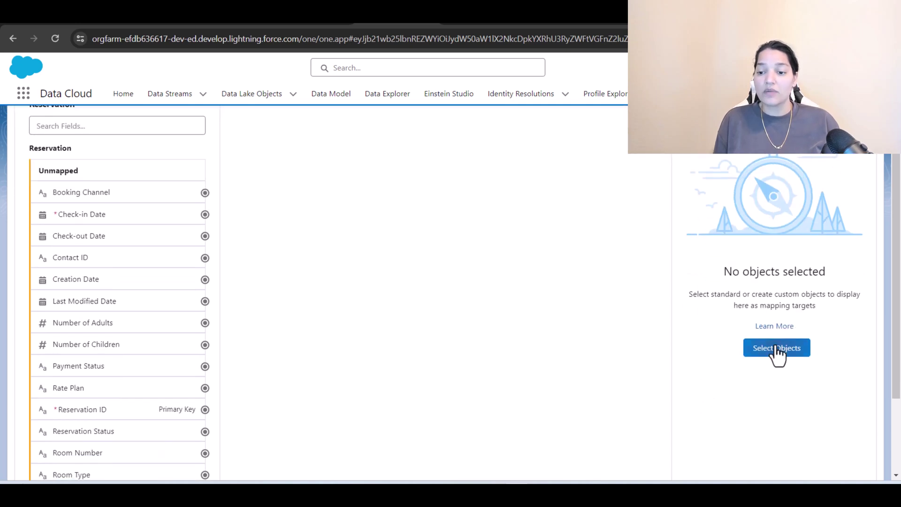
left_click(777, 350)
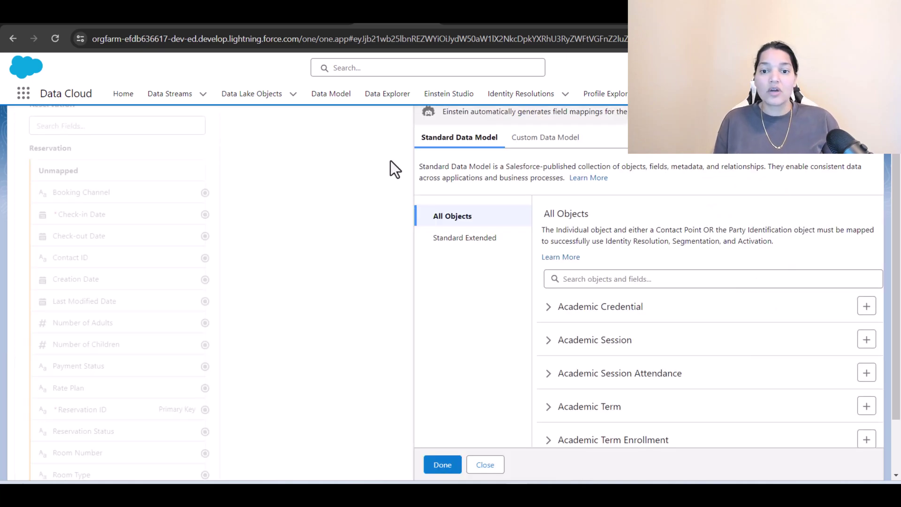
Review the custom Reservation data model object's fields and add it as the mapping target.
left_click(544, 141)
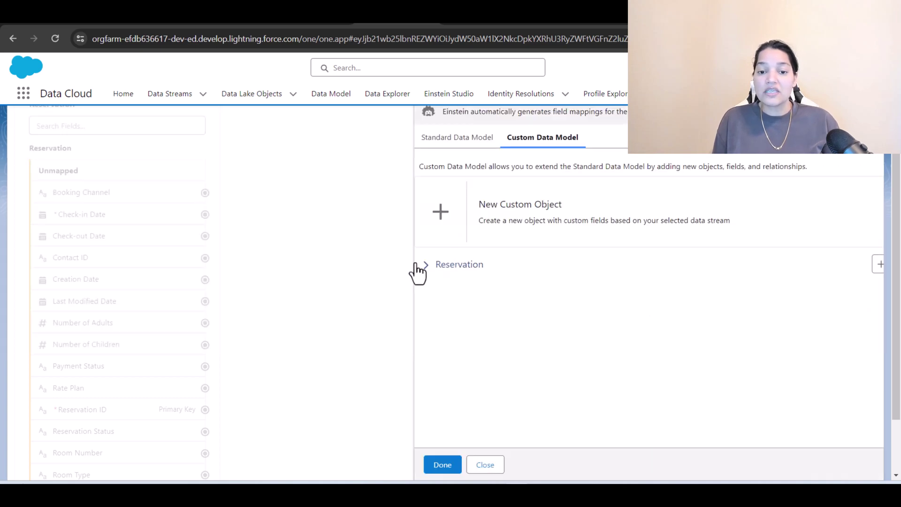
left_click(427, 266)
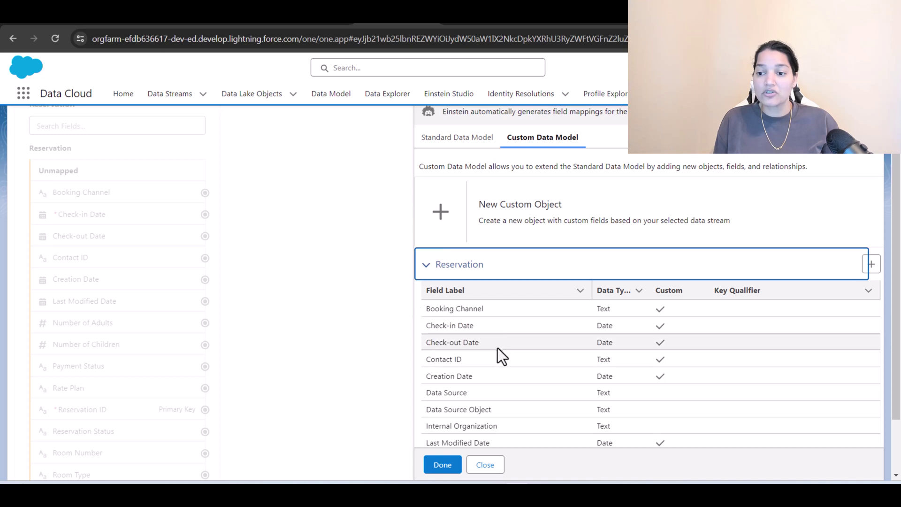
scroll(502, 342, "down", 1)
scroll(474, 287, "down", 1)
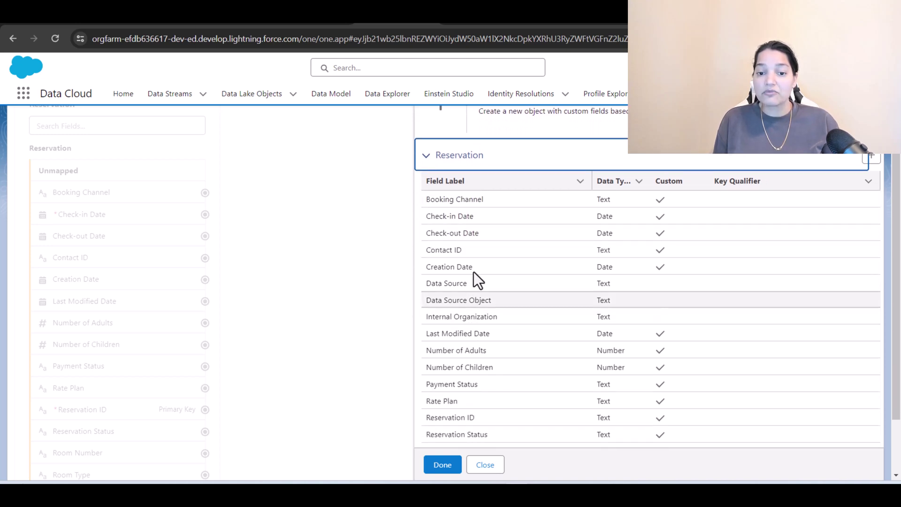
scroll(455, 347, "down", 1)
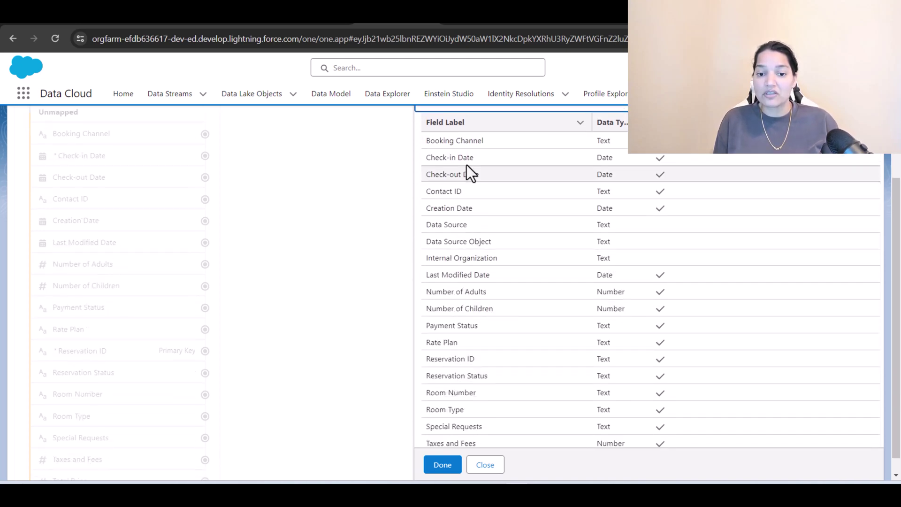
scroll(460, 329, "down", 1)
scroll(459, 346, "up", 2)
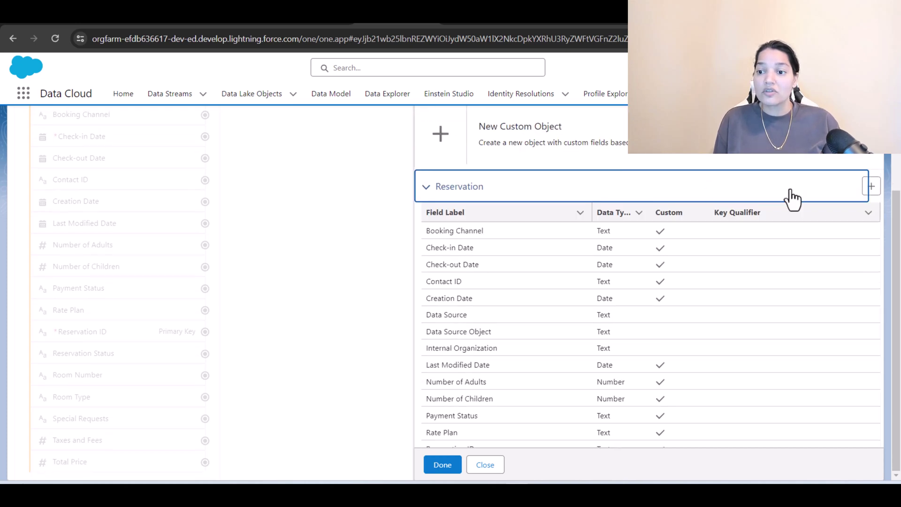
left_click(873, 186)
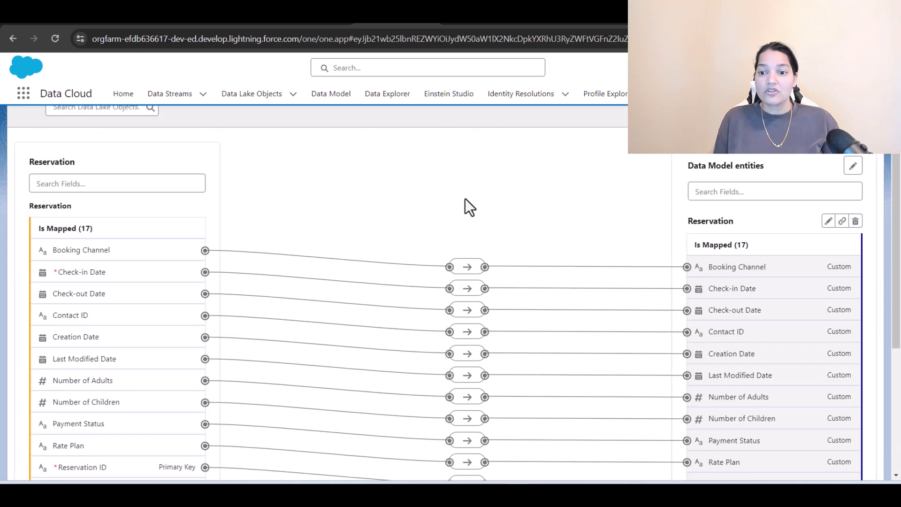
Review the Reservation field mappings and let Einstein generate them, reaching 21 of 23 mapped.
scroll(281, 281, "down", 4)
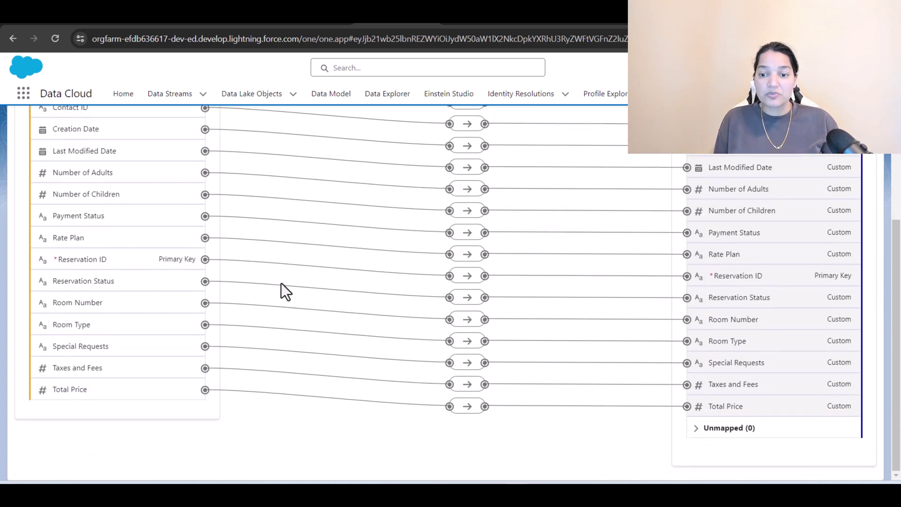
scroll(329, 305, "up", 2)
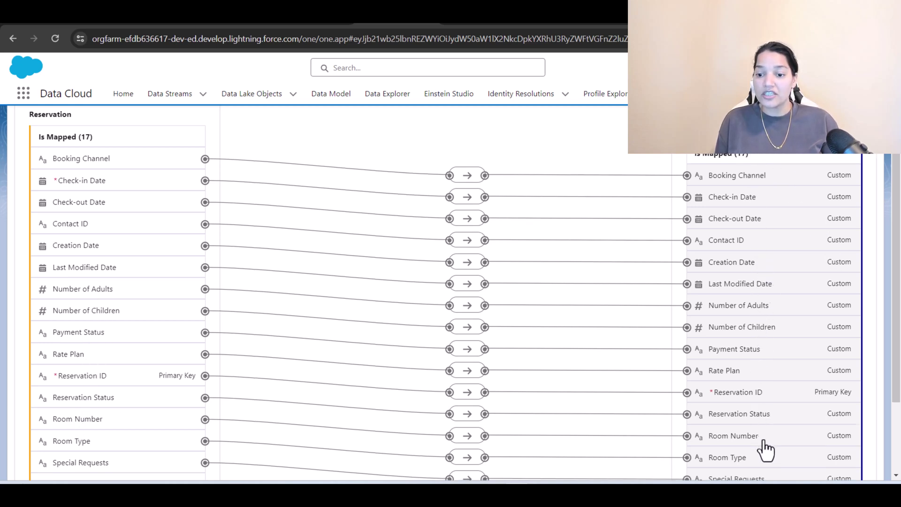
scroll(763, 448, "down", 1)
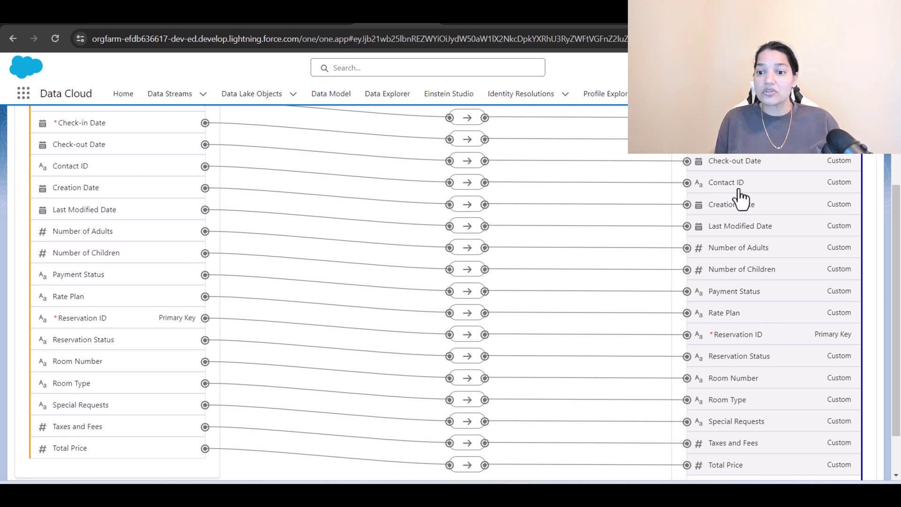
scroll(746, 220, "up", 1)
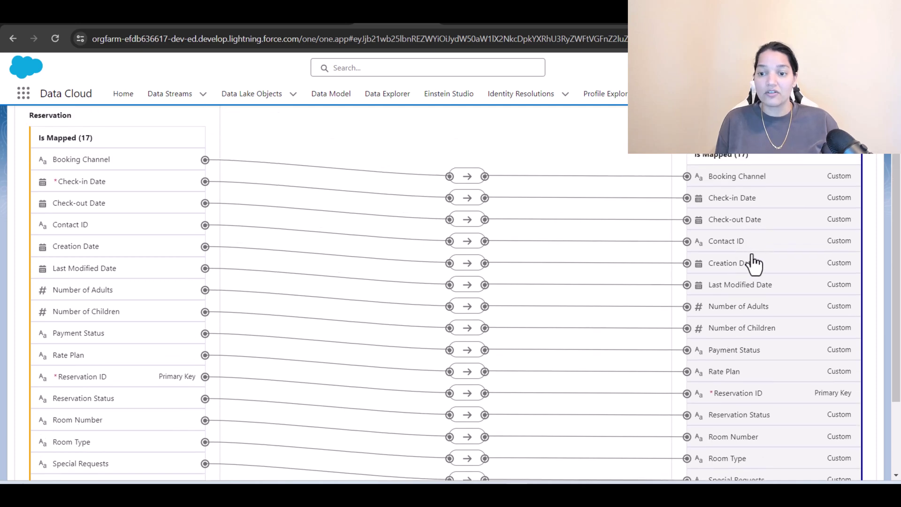
scroll(779, 301, "down", 2)
scroll(110, 298, "up", 1)
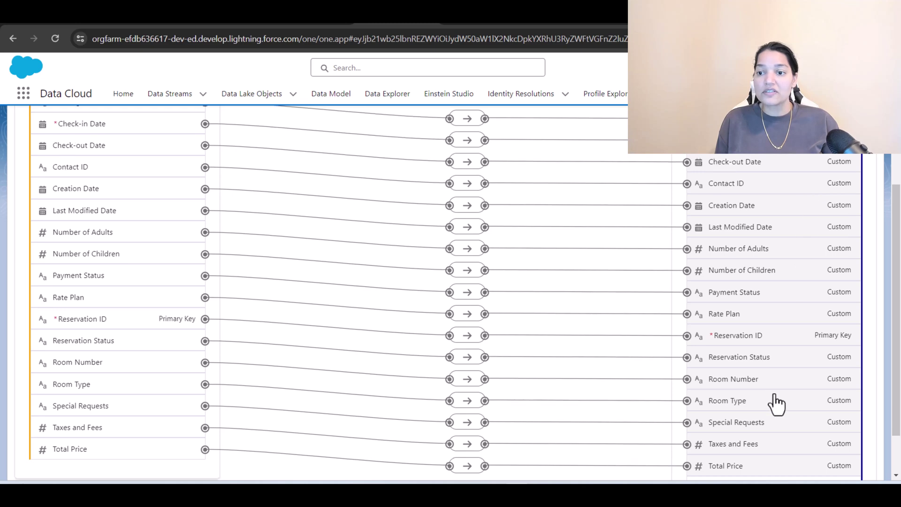
scroll(776, 402, "up", 3)
scroll(777, 403, "up", 1)
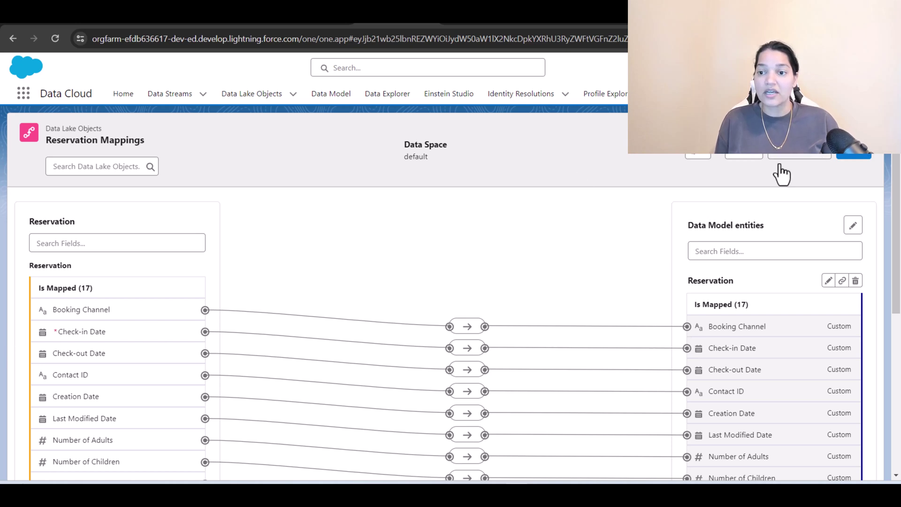
left_click(793, 156)
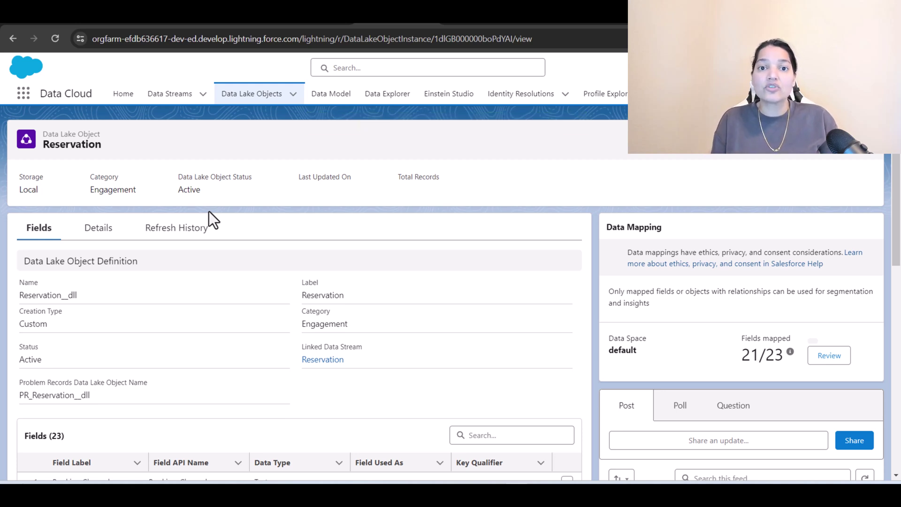
View Individual's relationships, where Reservation's Contact ID links ManyToOne to Individual Id.
left_click(329, 96)
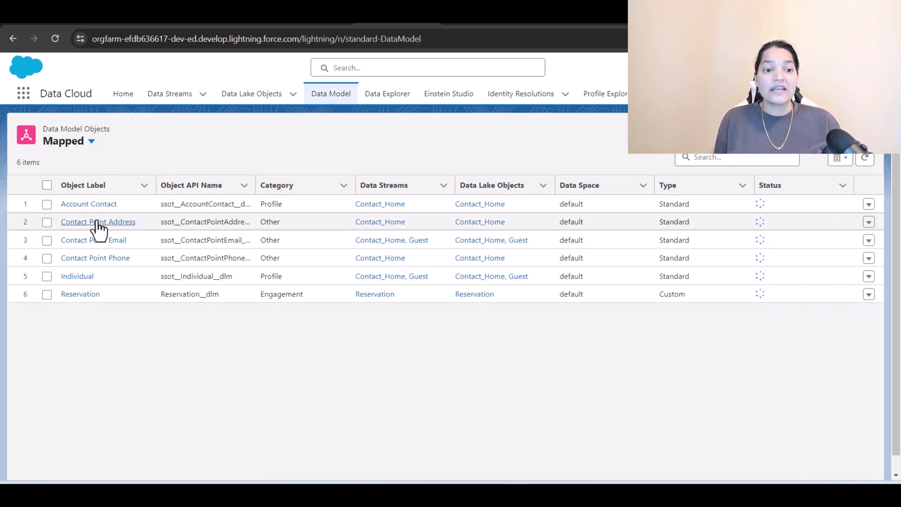
left_click(78, 277)
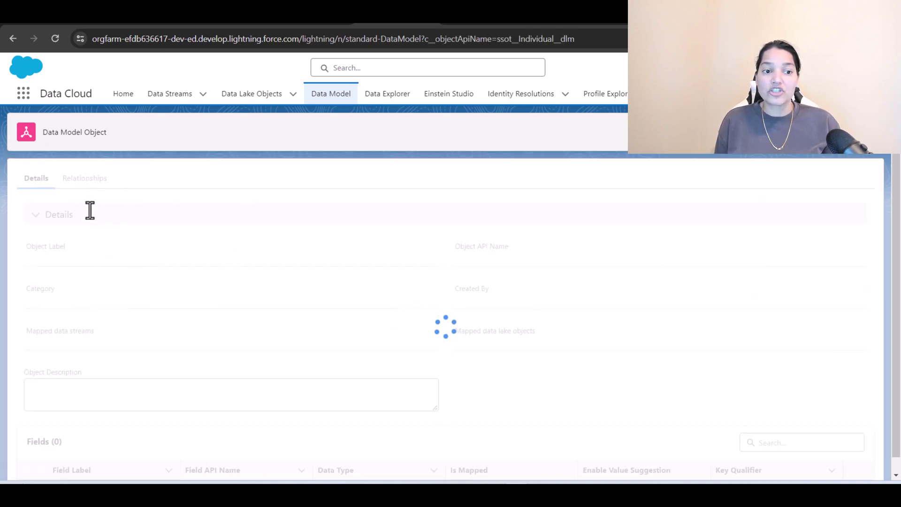
left_click(91, 226)
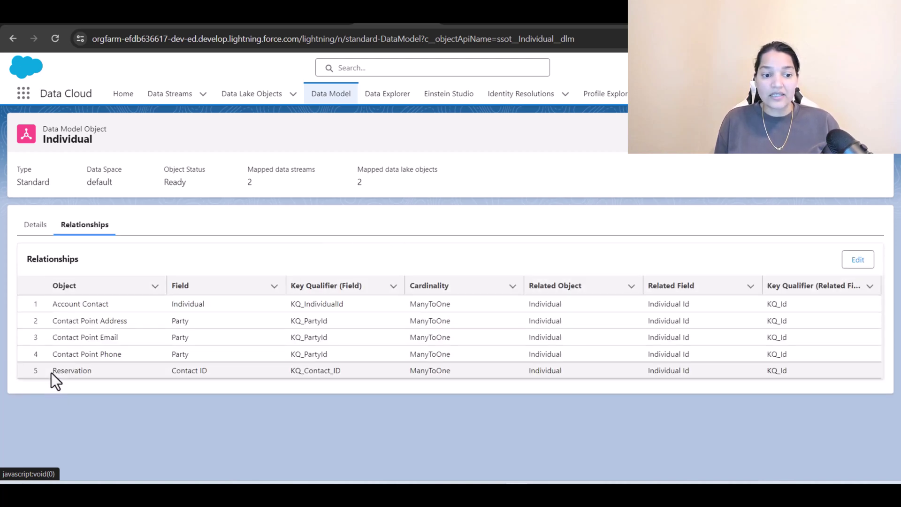
left_click_drag(51, 370, 247, 377)
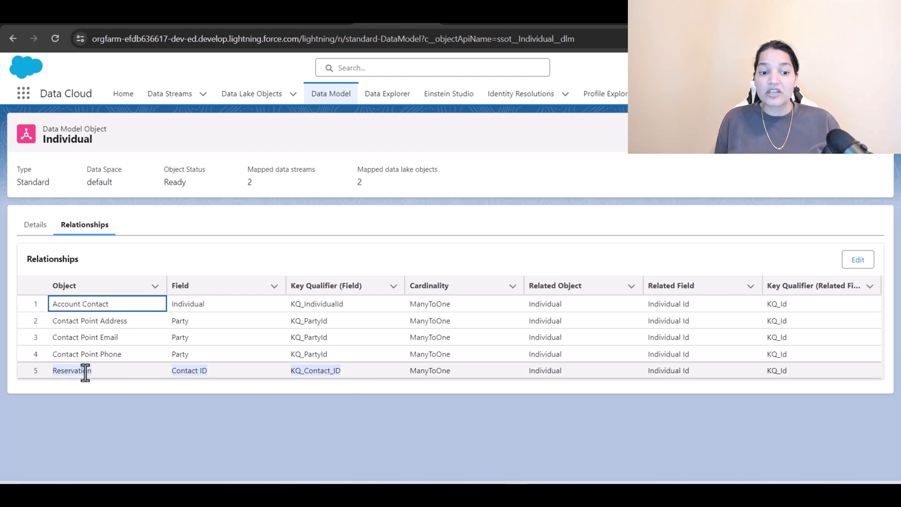
double_click(201, 370)
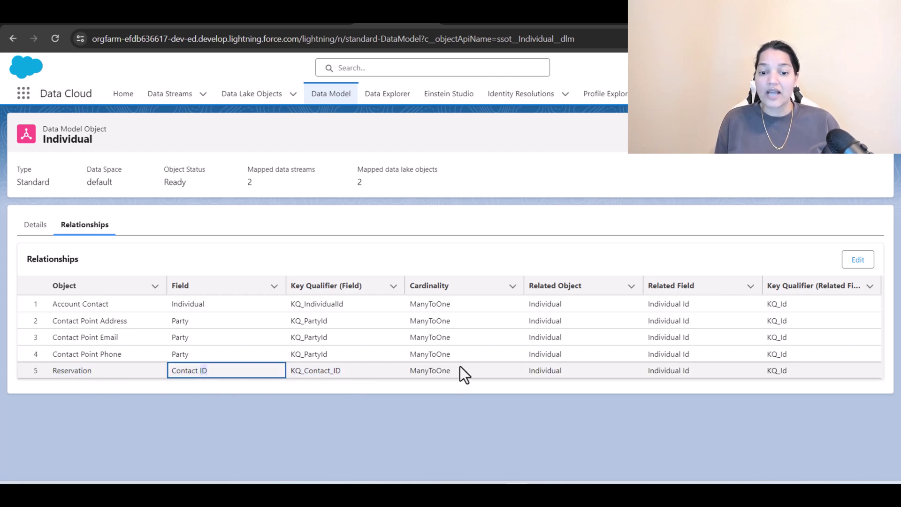
double_click(413, 371)
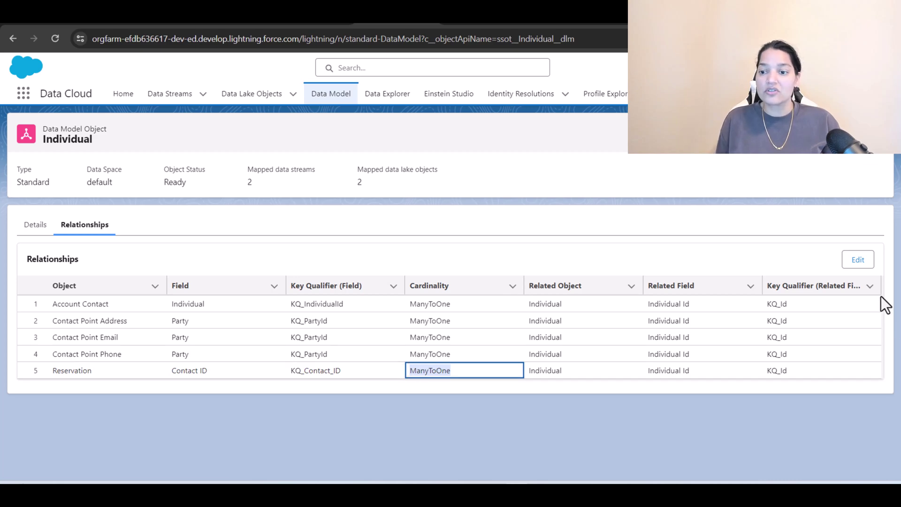
Edit the Individual relationships, check the Reservation row, and save and close.
left_click(858, 260)
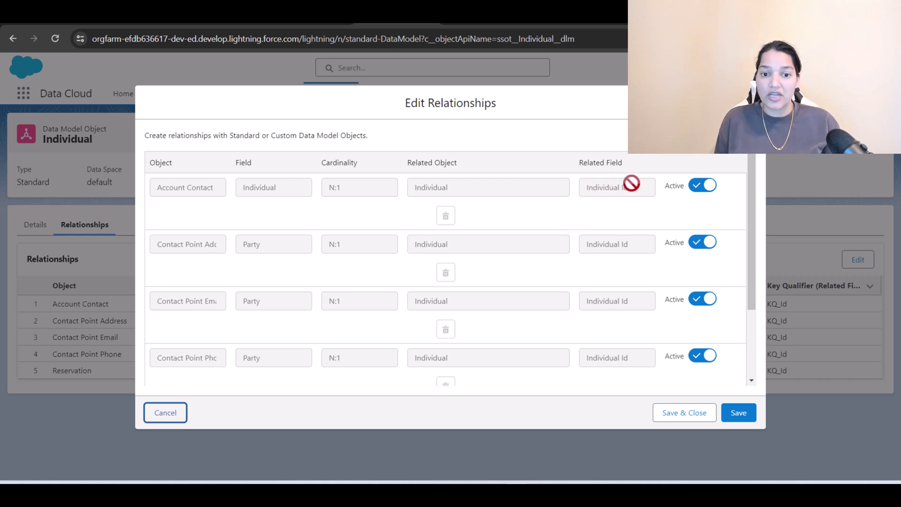
scroll(249, 269, "down", 3)
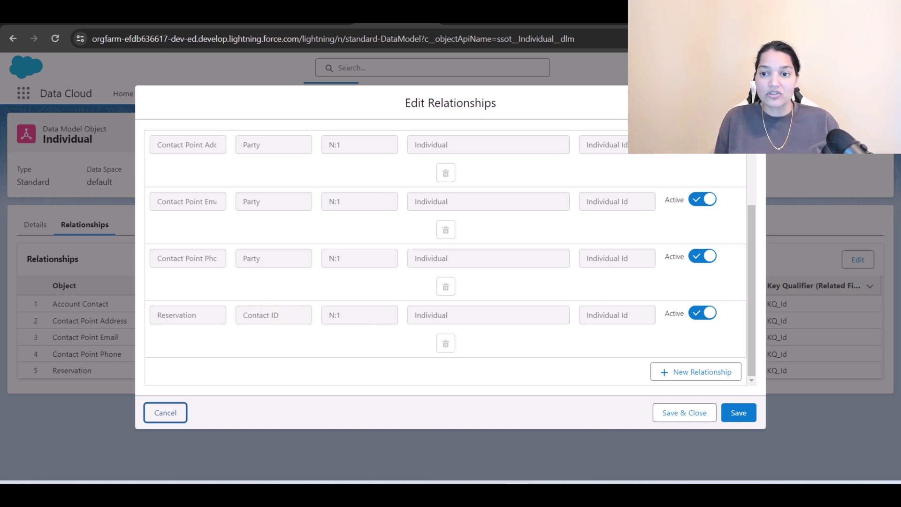
left_click(165, 413)
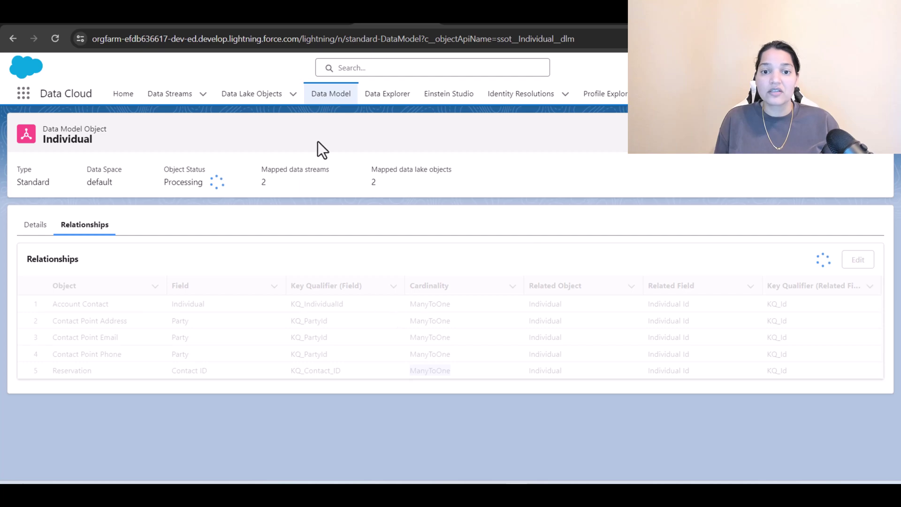
Display the data model as a graph with Reservation linked to Individual, then go to Data Streams.
left_click(324, 93)
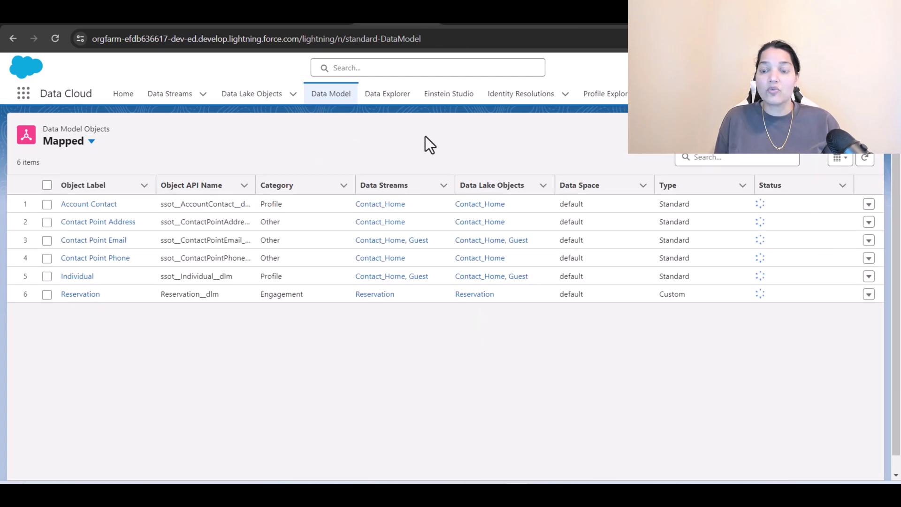
left_click(840, 158)
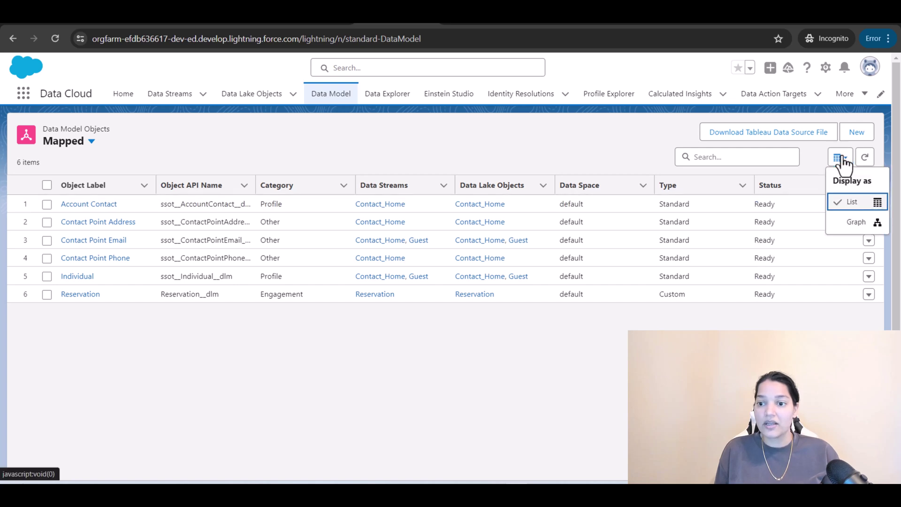
left_click(858, 224)
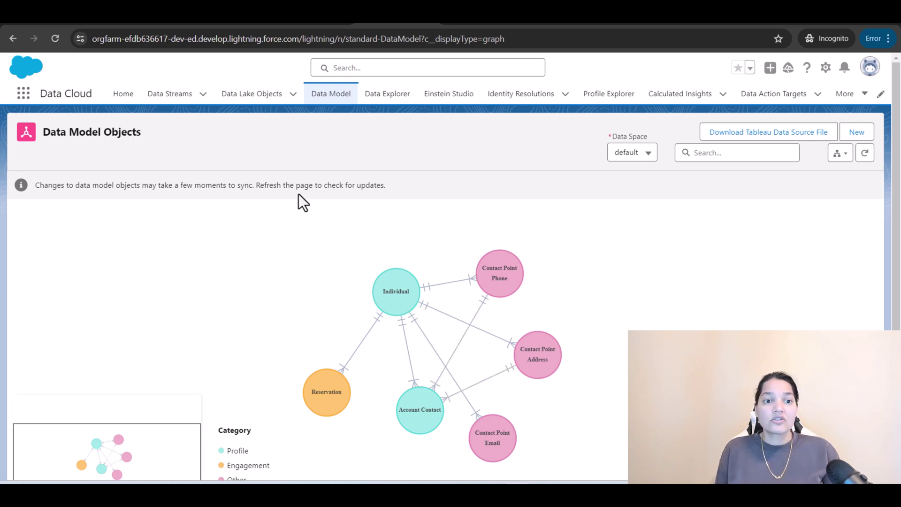
left_click(179, 96)
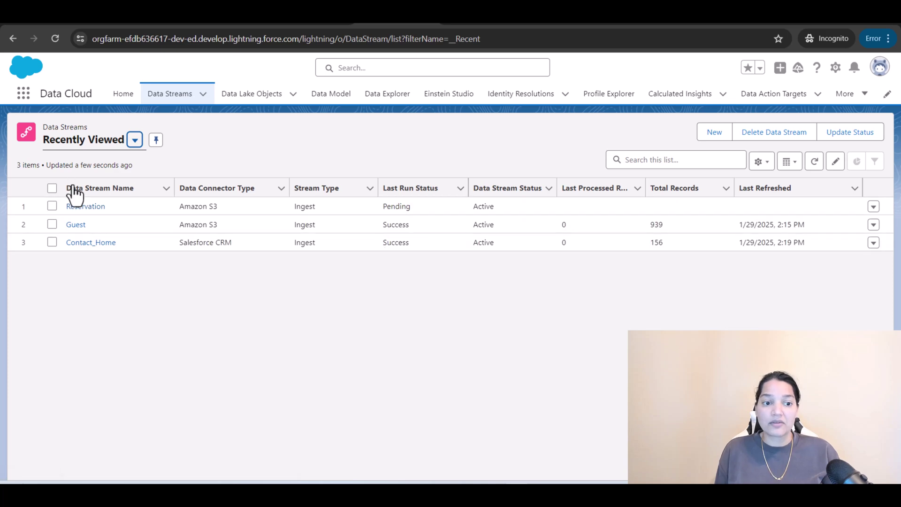
Refresh the Reservation stream with Refresh Only New Files, then sort streams by last run status.
left_click(87, 207)
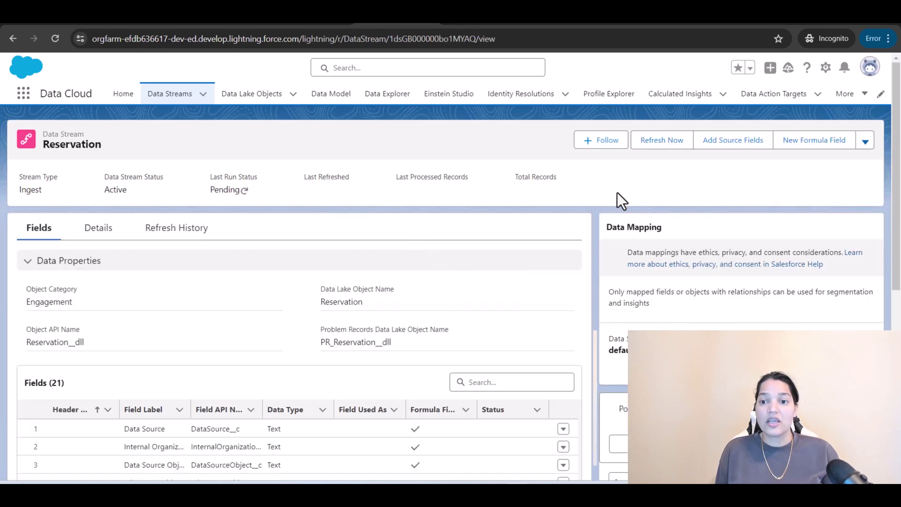
left_click(671, 143)
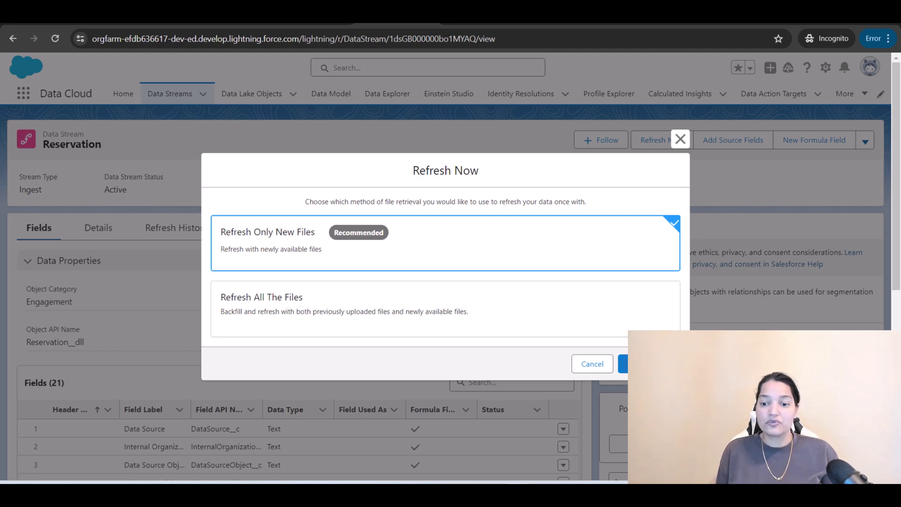
left_click(625, 365)
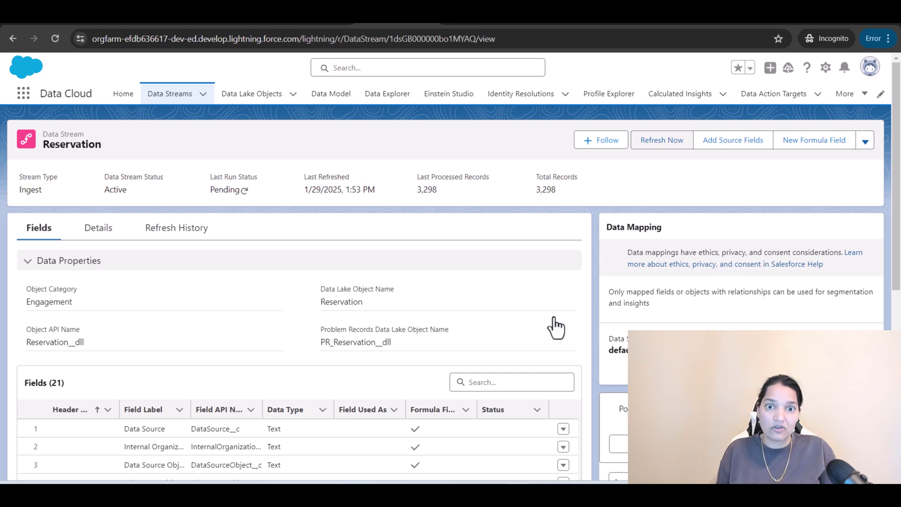
left_click(176, 96)
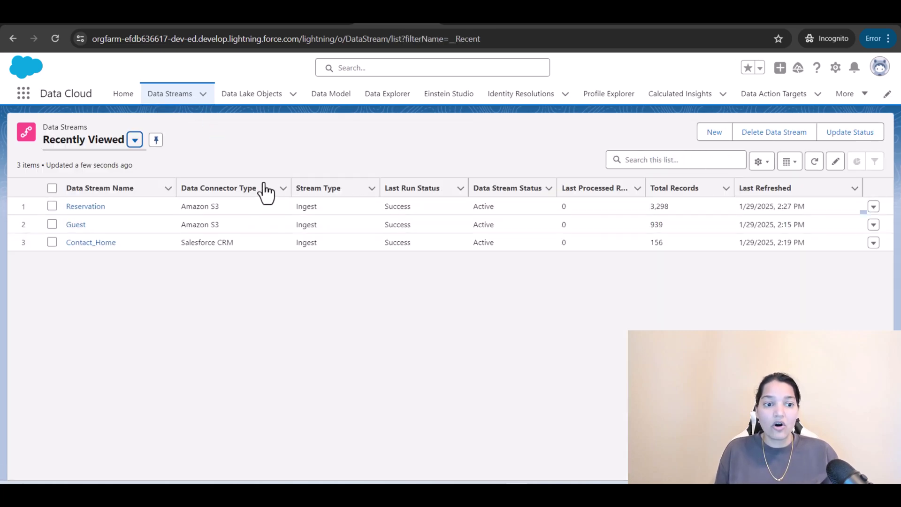
left_click(390, 188)
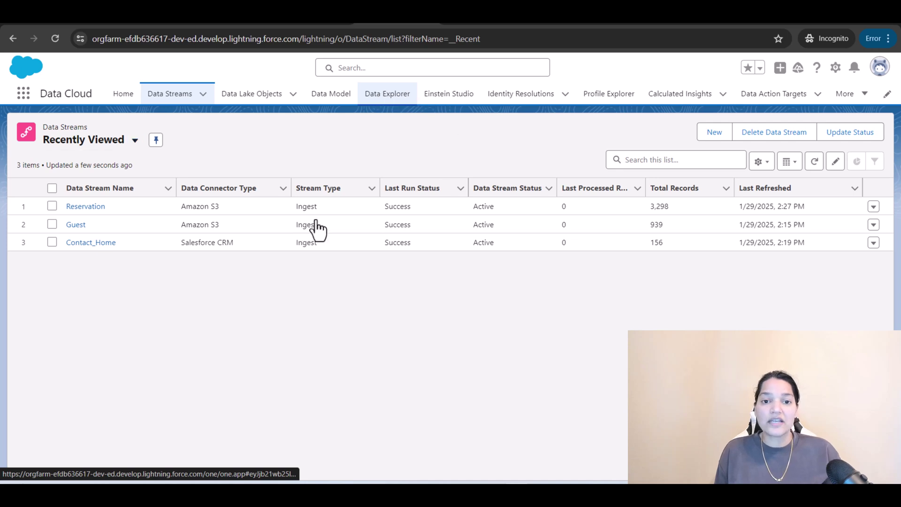
In Data Explorer, show records of the Individual data model object.
left_click(387, 100)
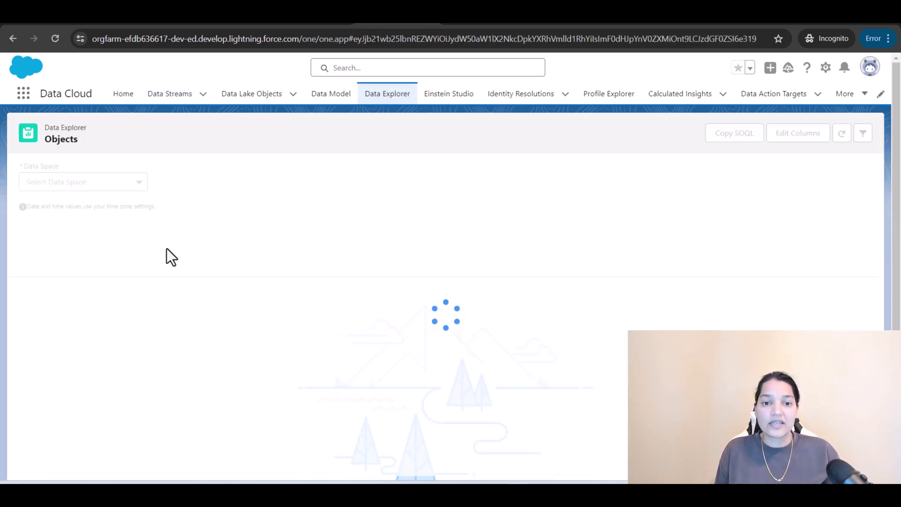
left_click(266, 188)
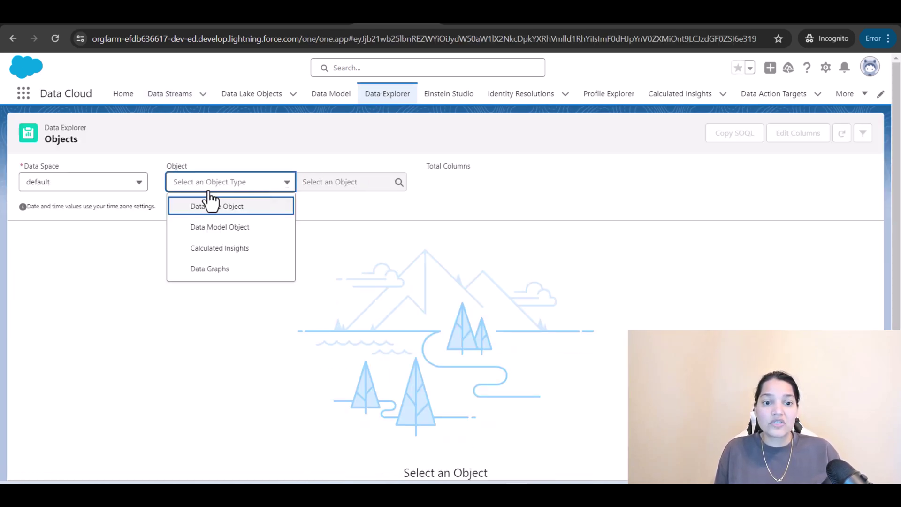
left_click(212, 228)
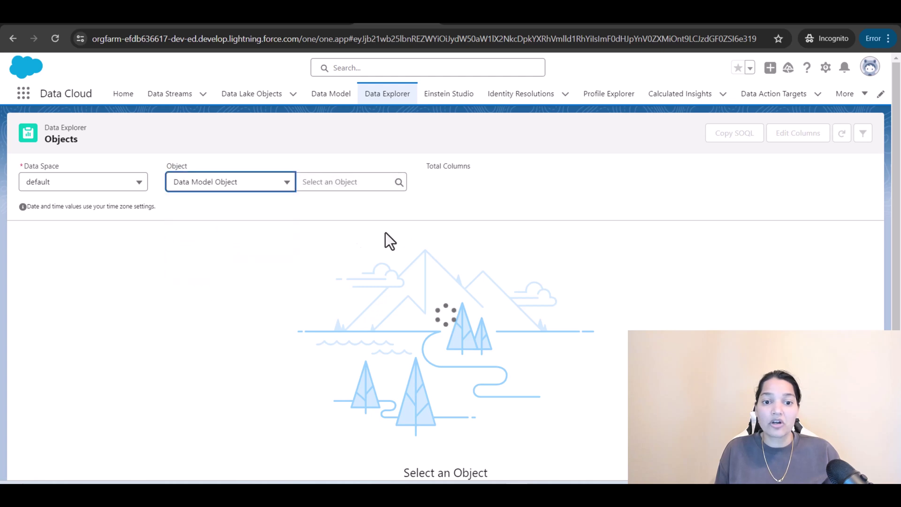
left_click(336, 184)
type("indi")
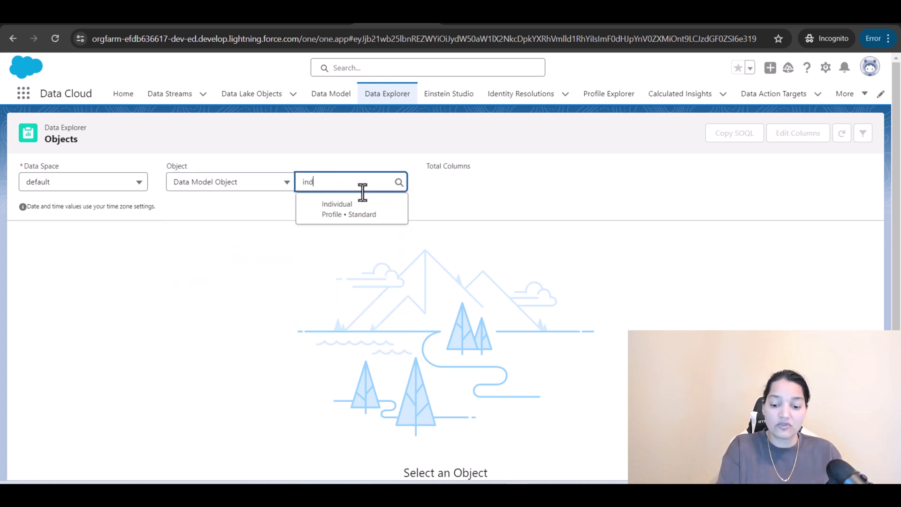
left_click(347, 213)
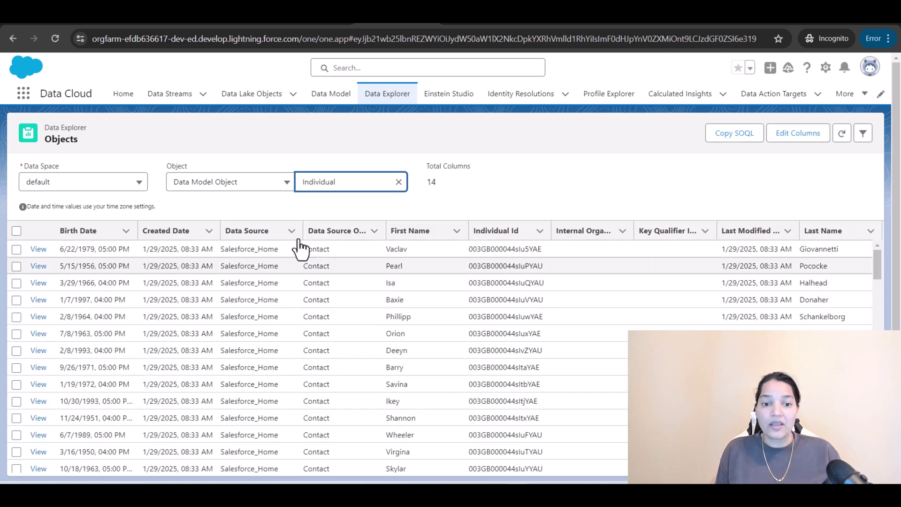
Sort Individual records by Data Source descending, then ascending, so AwsS3_AmazonS3 rows come first.
left_click(336, 235)
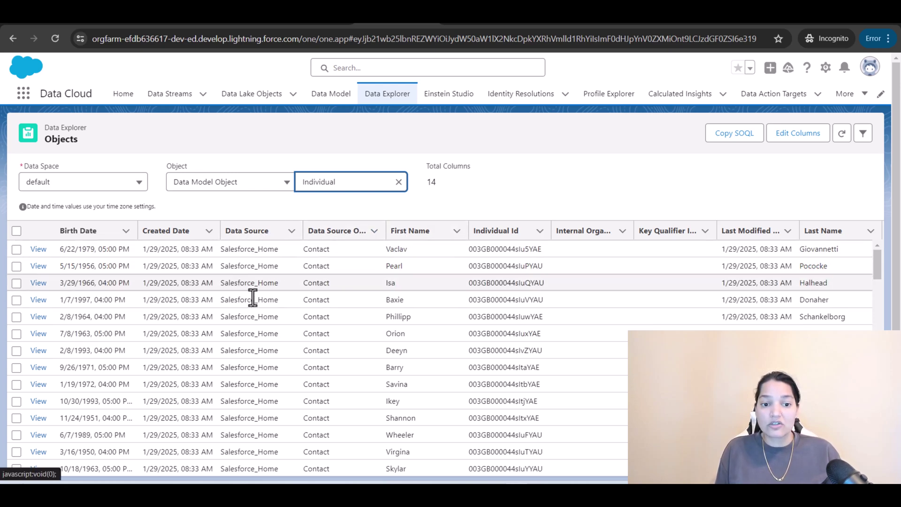
left_click(251, 231)
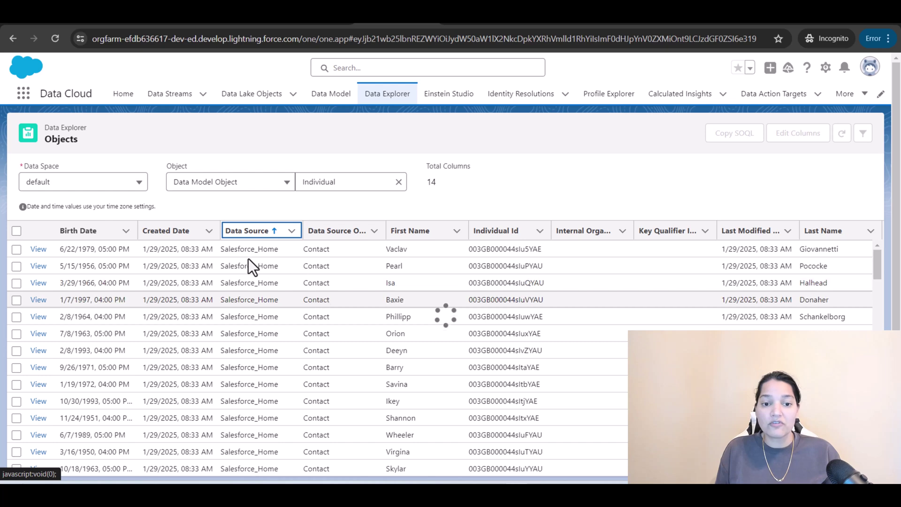
left_click_drag(222, 249, 288, 245)
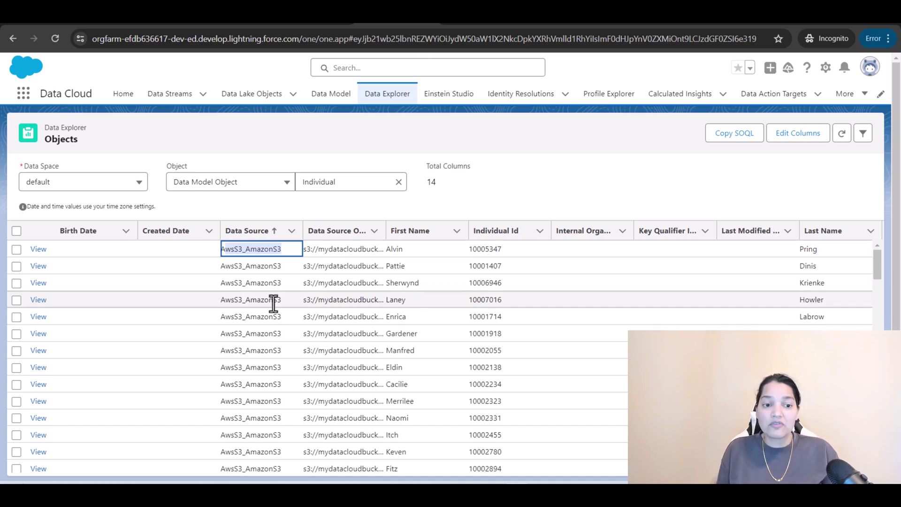
scroll(338, 312, "down", 3)
scroll(324, 311, "up", 4)
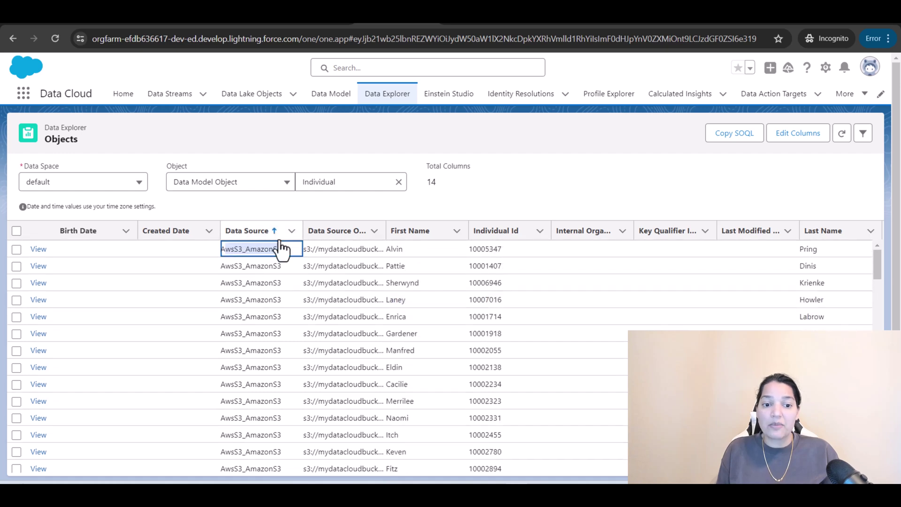
left_click(282, 235)
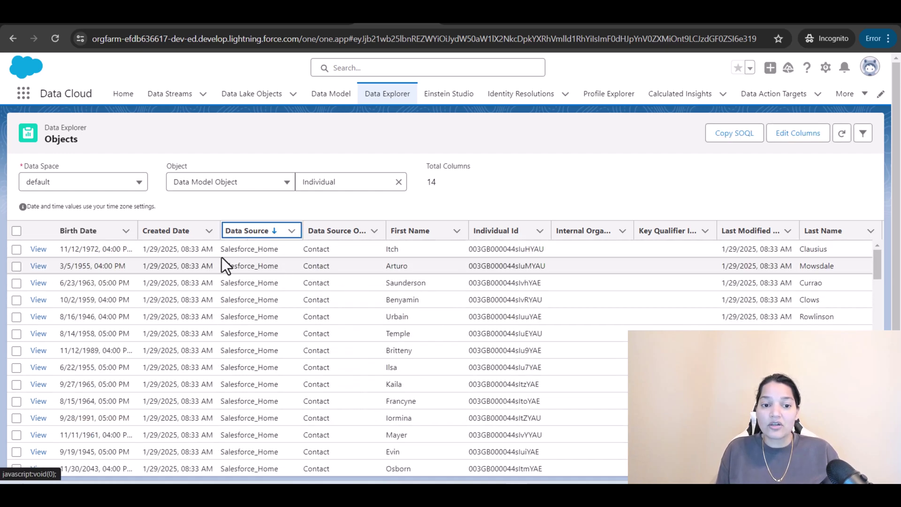
left_click_drag(280, 248, 222, 249)
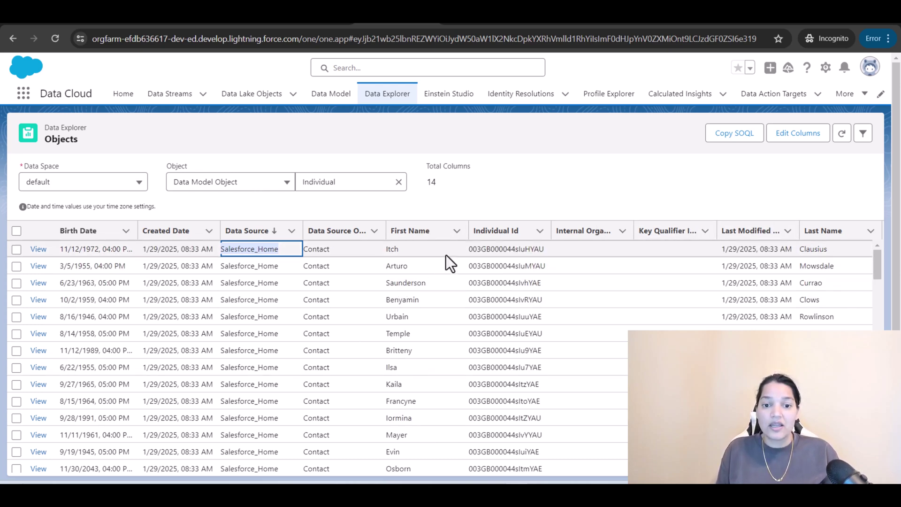
scroll(413, 364, "down", 15)
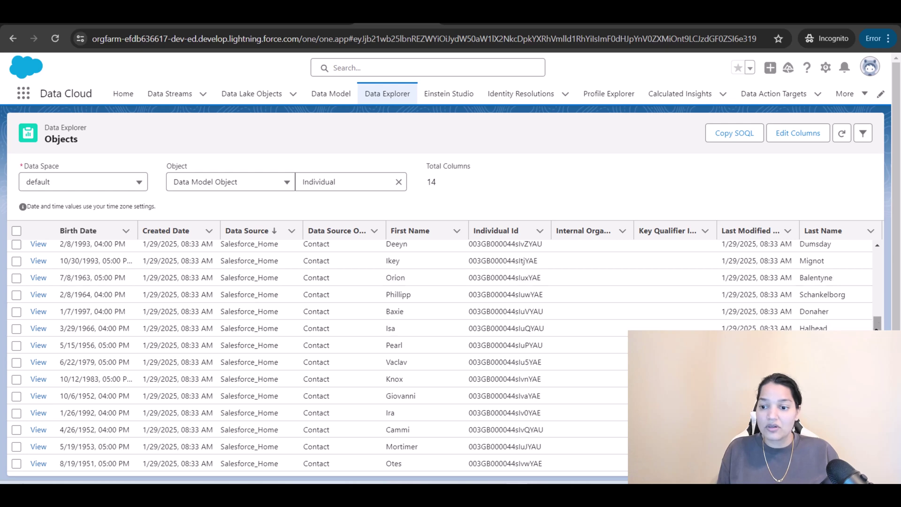
left_click(263, 232)
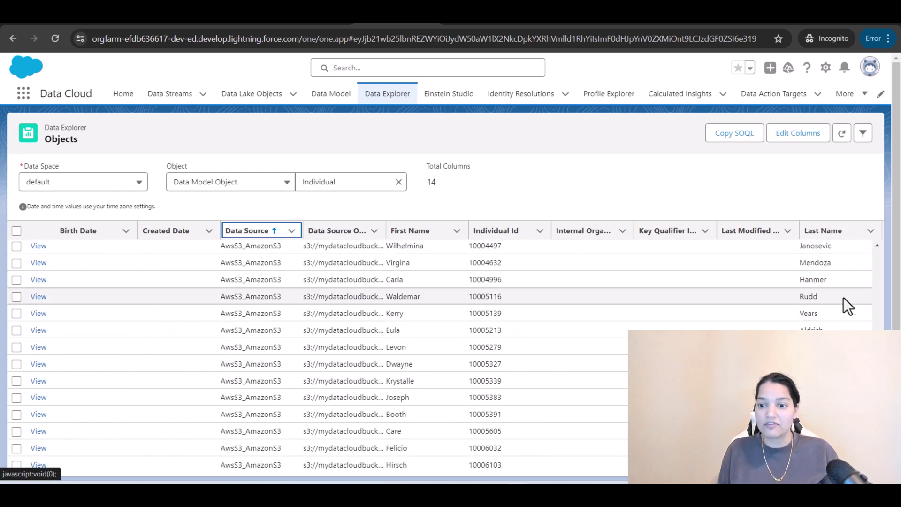
left_click(389, 183)
Switch to Contact Point Email records, sort them by Data Source both ways, then view data model objects.
left_click(399, 182)
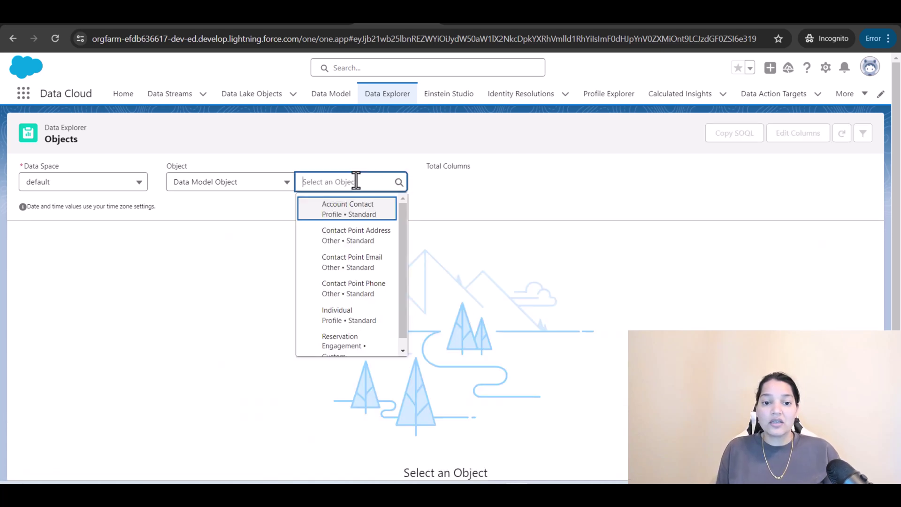
left_click(361, 267)
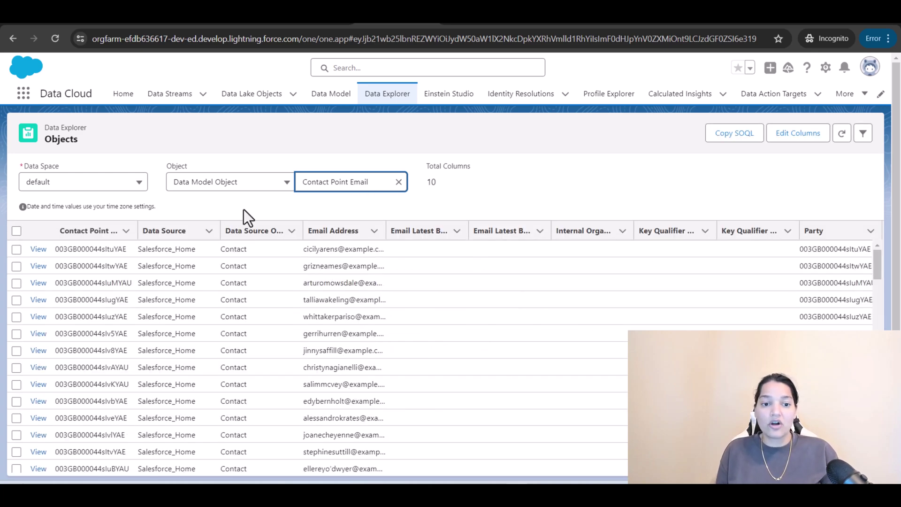
left_click(165, 230)
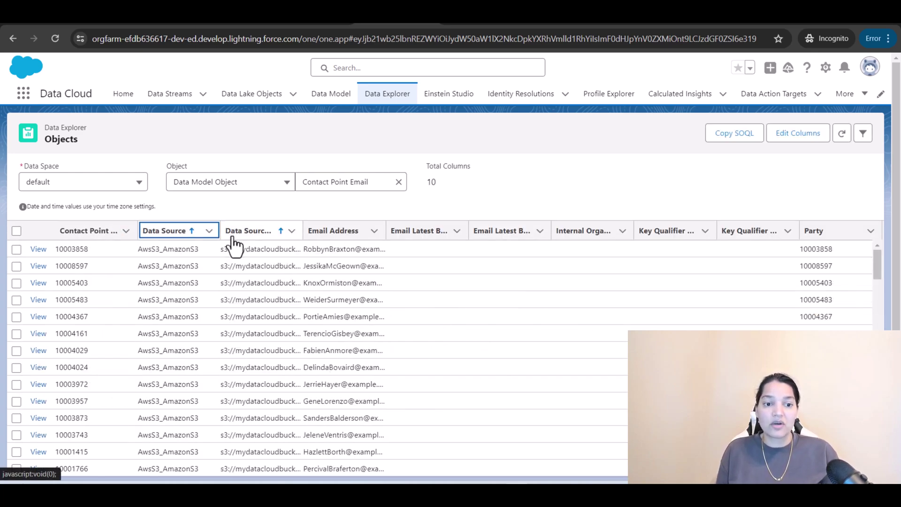
left_click(176, 231)
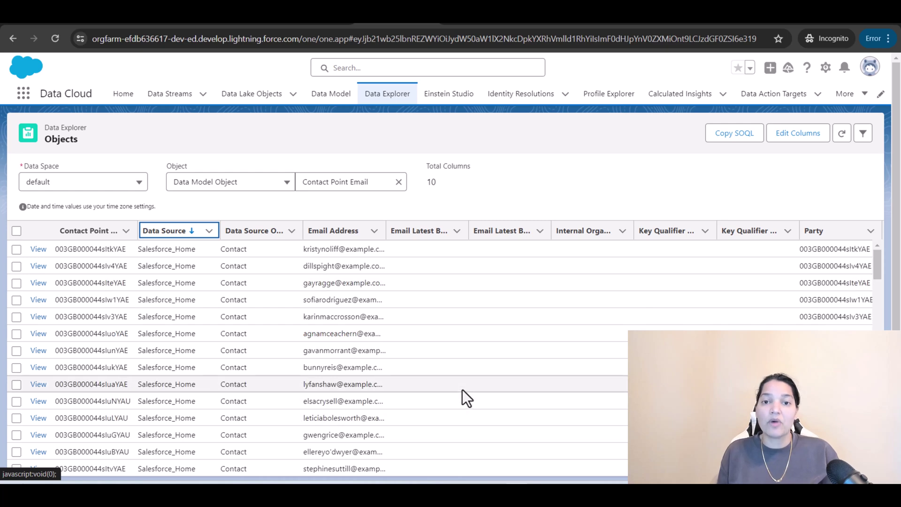
left_click(331, 93)
Switch the Data Model Objects view to Graph to show Individual's relationships.
left_click(840, 158)
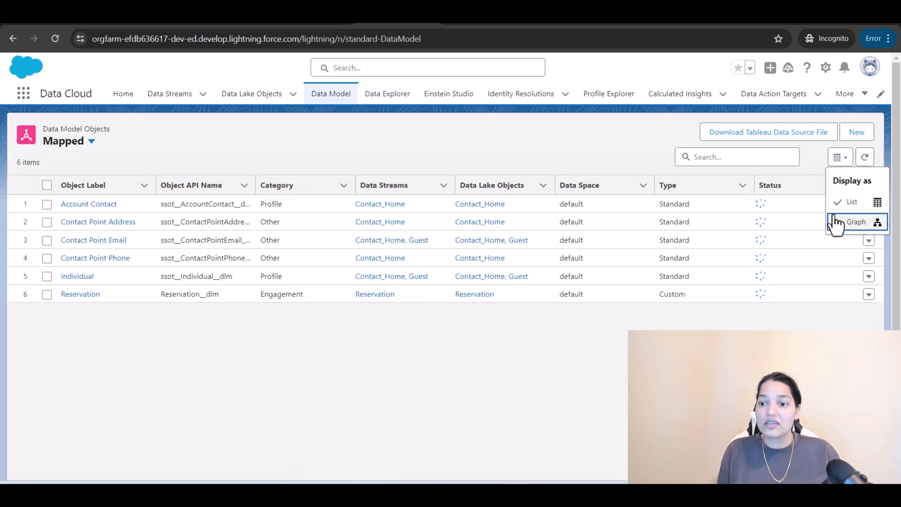
left_click(837, 221)
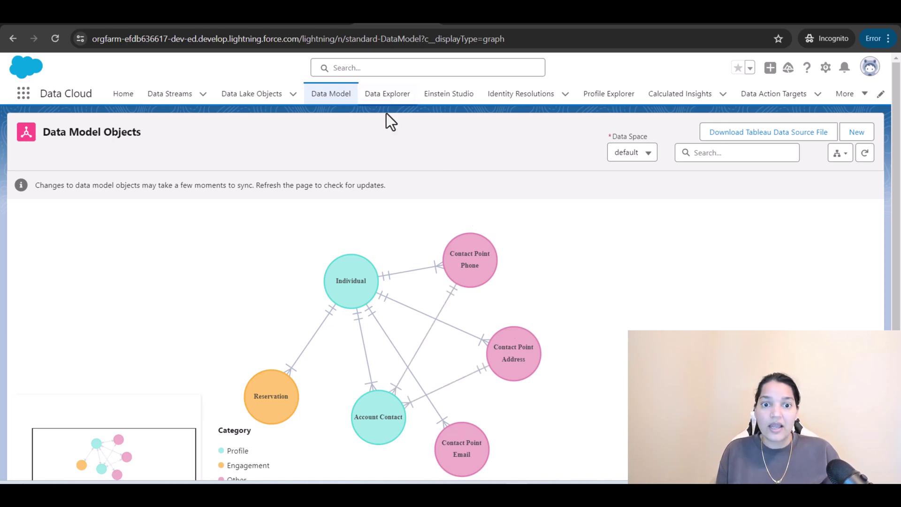
In Data Explorer, load the records of the Individual data model object.
left_click(389, 100)
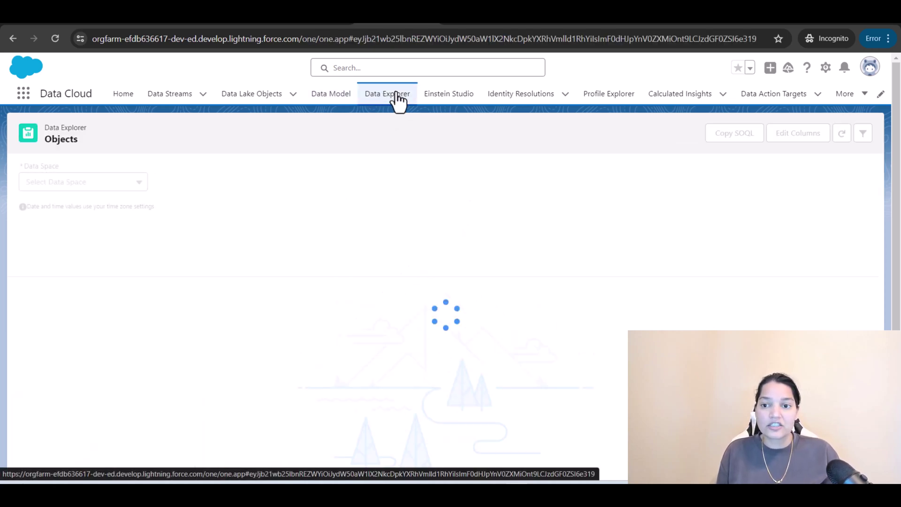
left_click(254, 188)
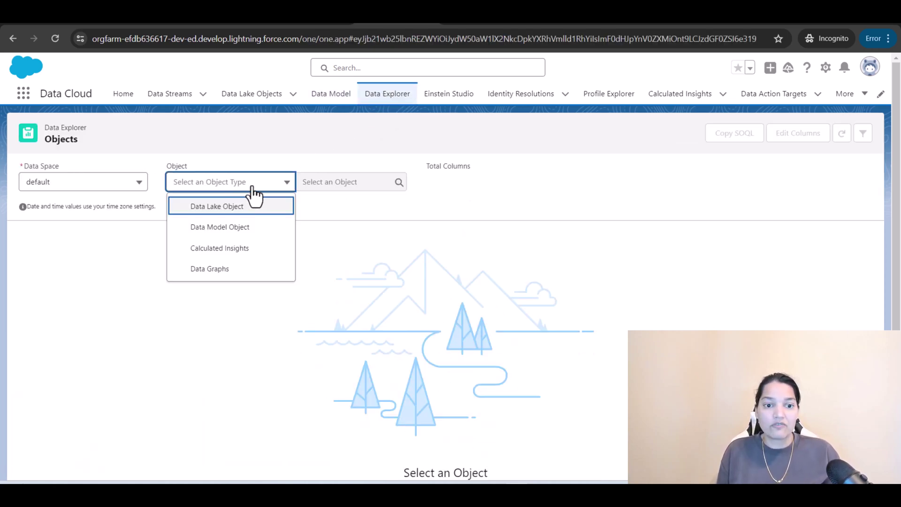
left_click(235, 228)
left_click(343, 184)
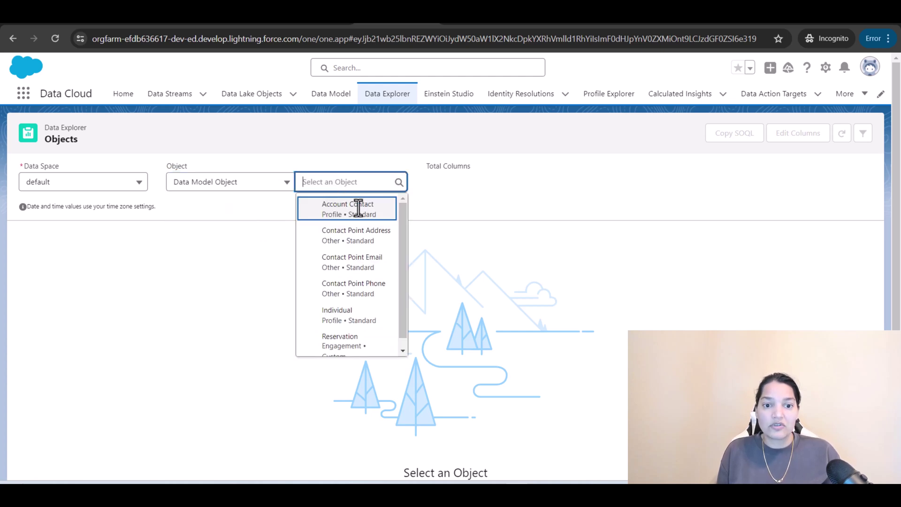
type("ind")
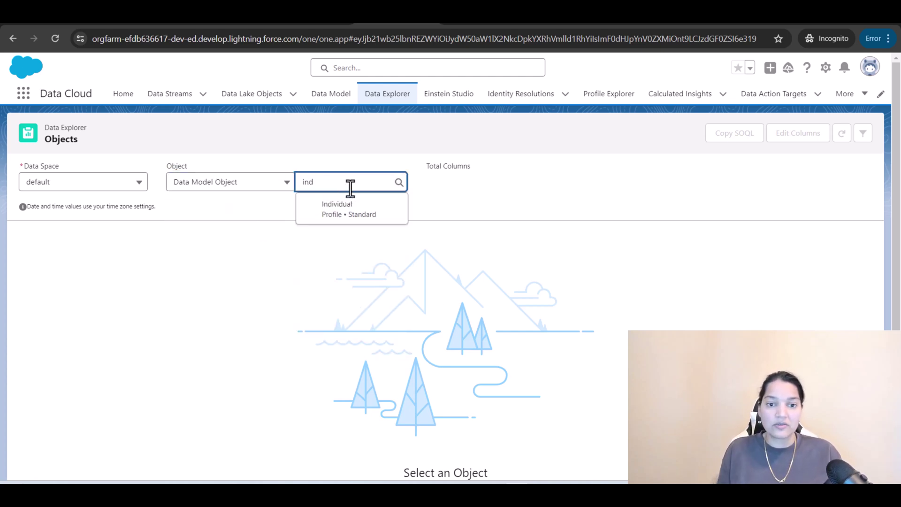
left_click(353, 212)
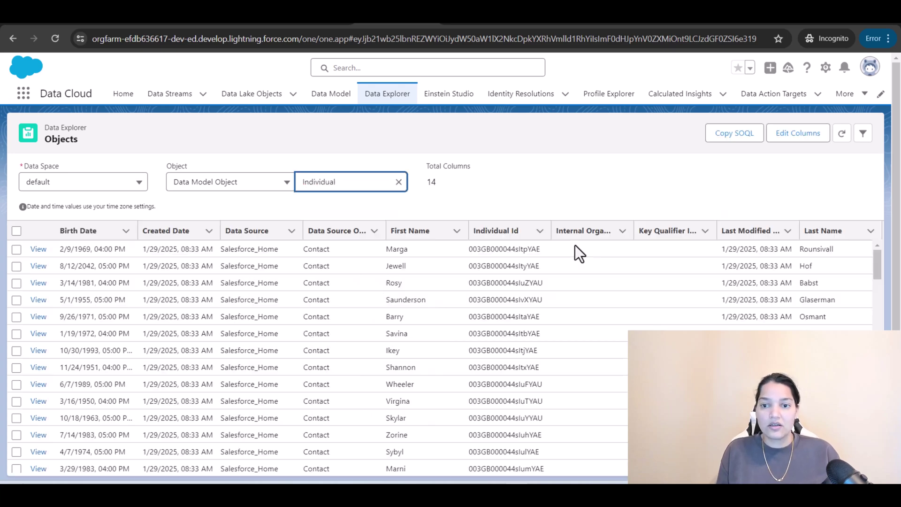
Filter the Individual records to Last Name equals the person's surname and apply it.
left_click(864, 134)
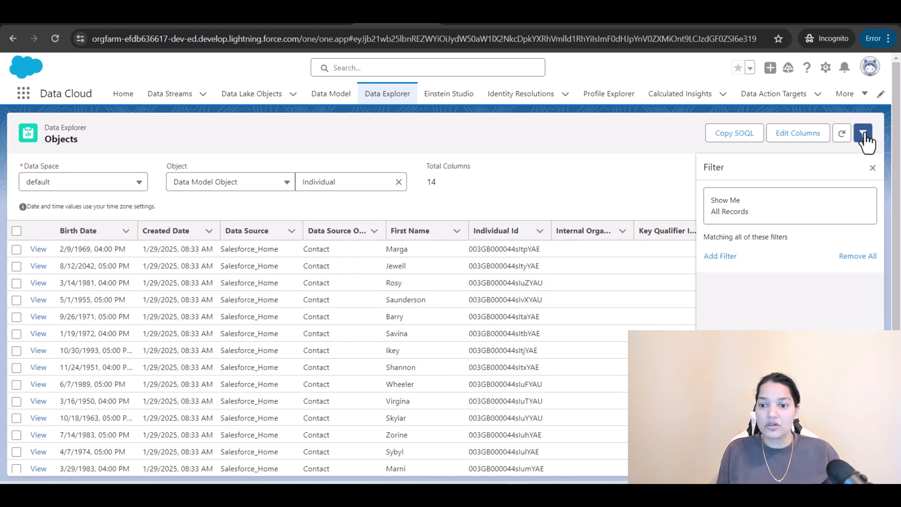
left_click(720, 257)
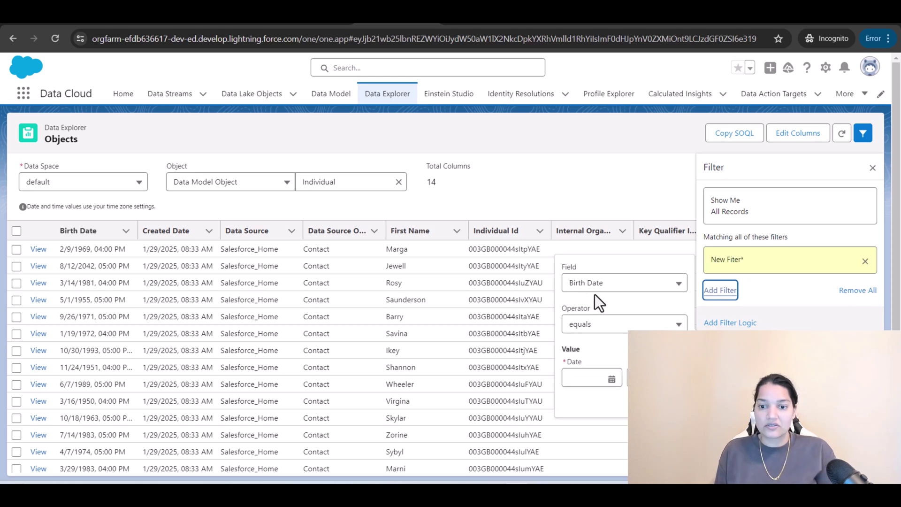
left_click(619, 285)
scroll(620, 295, "down", 1)
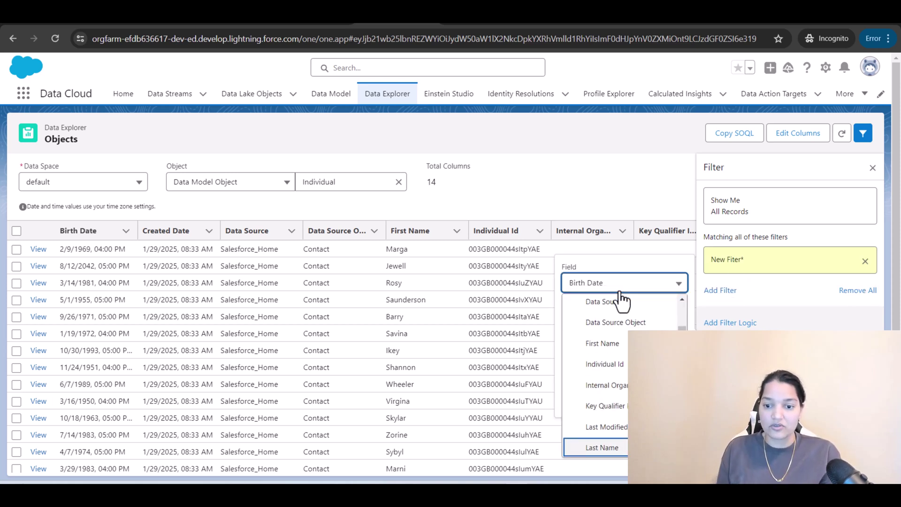
left_click(602, 446)
left_click(591, 366)
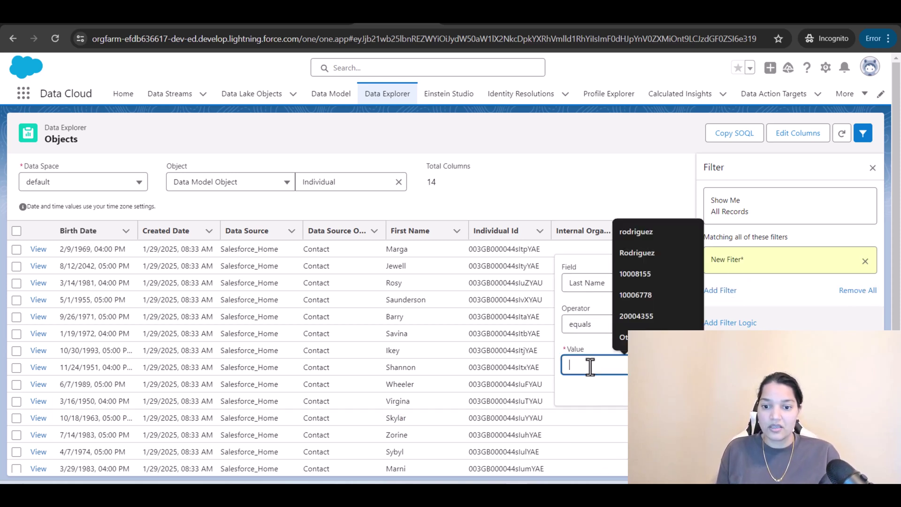
type("Rodriguez")
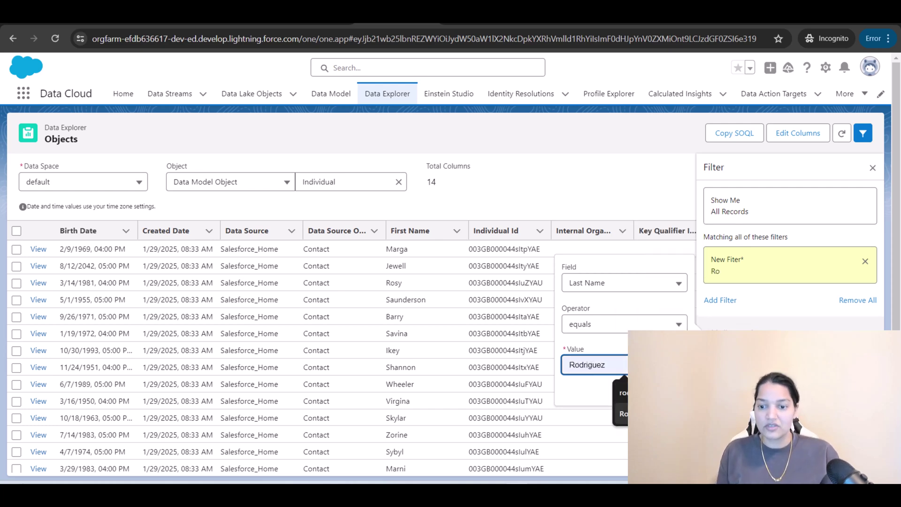
key("Return")
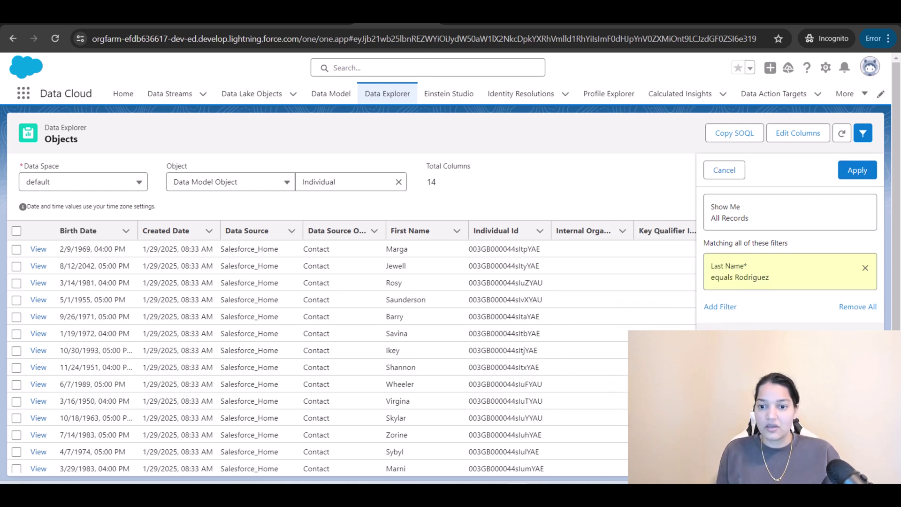
left_click(858, 174)
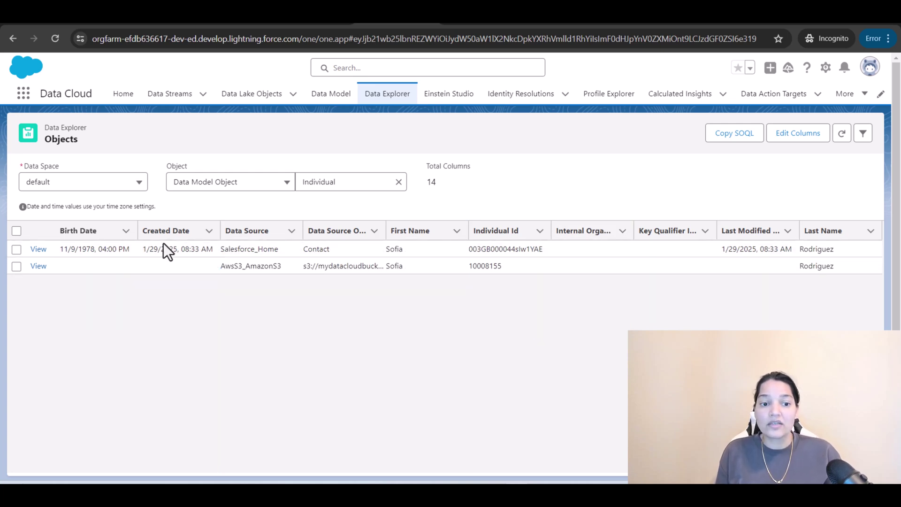
Highlight the Amazon S3 and Salesforce_Home Data Source values of the two matching rows.
left_click_drag(281, 272, 215, 269)
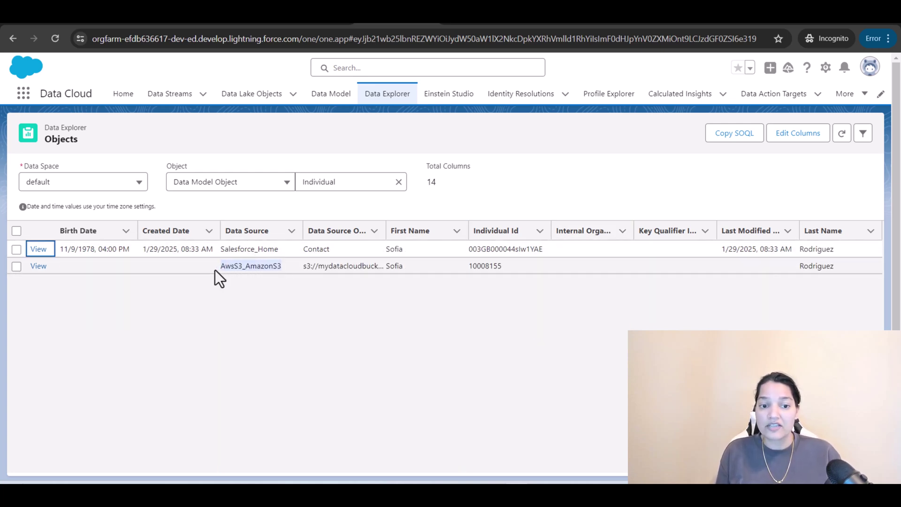
left_click_drag(279, 249, 220, 248)
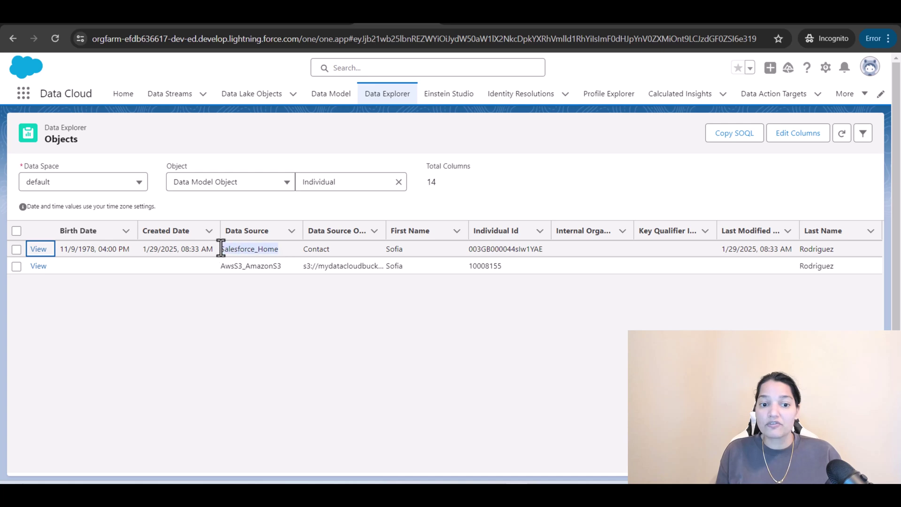